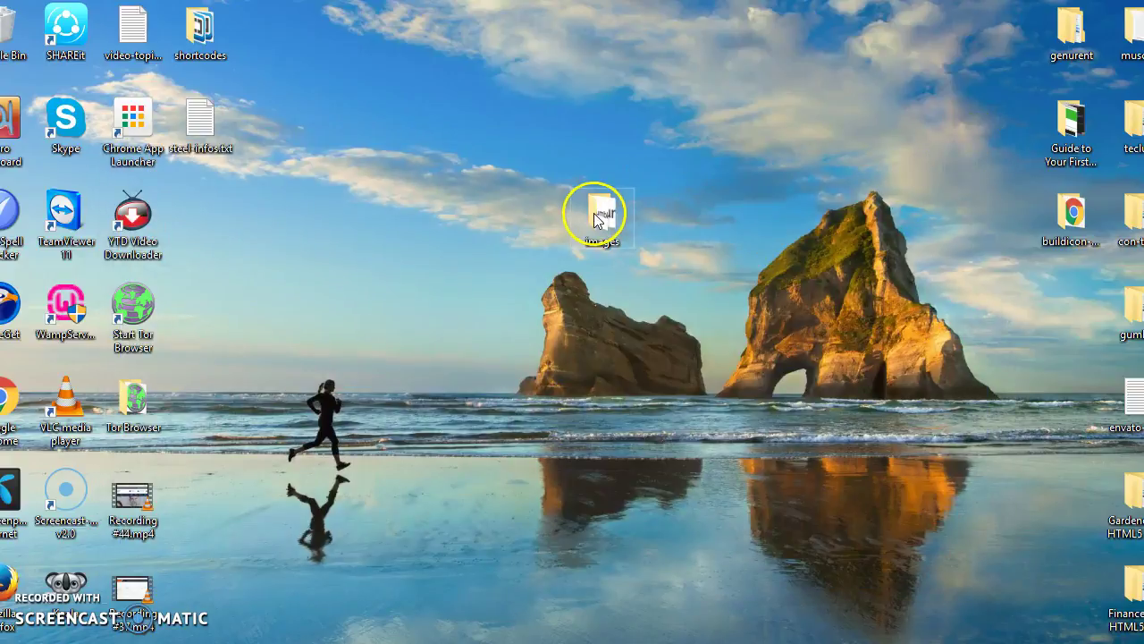
View page-title-bg-1.jpg and its details in the images background folder, then close the viewer and folder
click(597, 214)
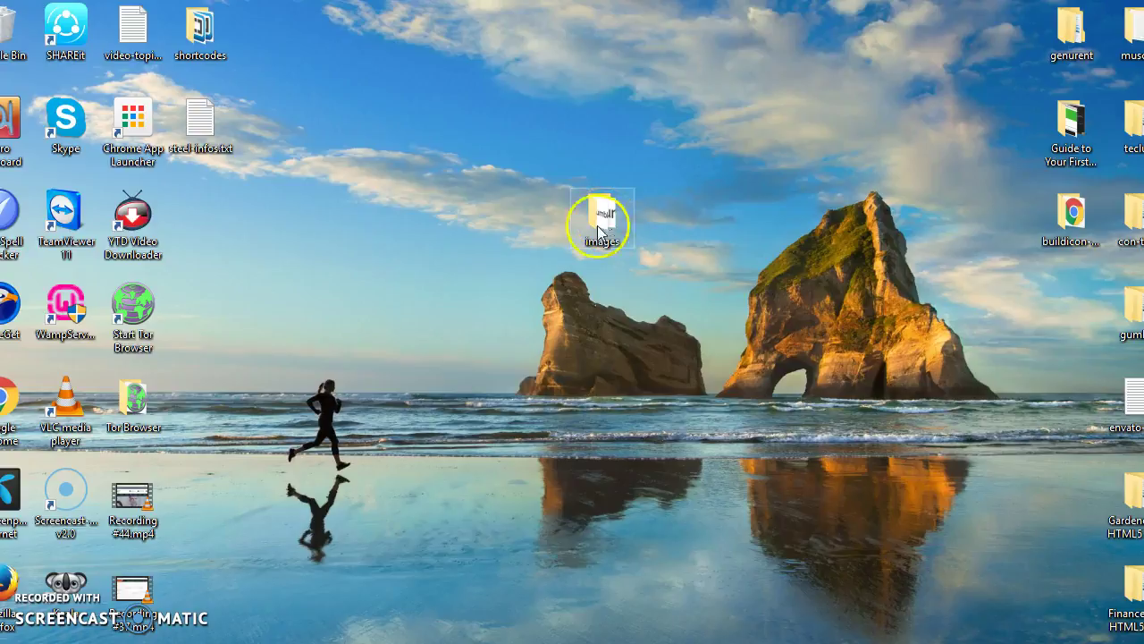
double_click(599, 228)
double_click(391, 278)
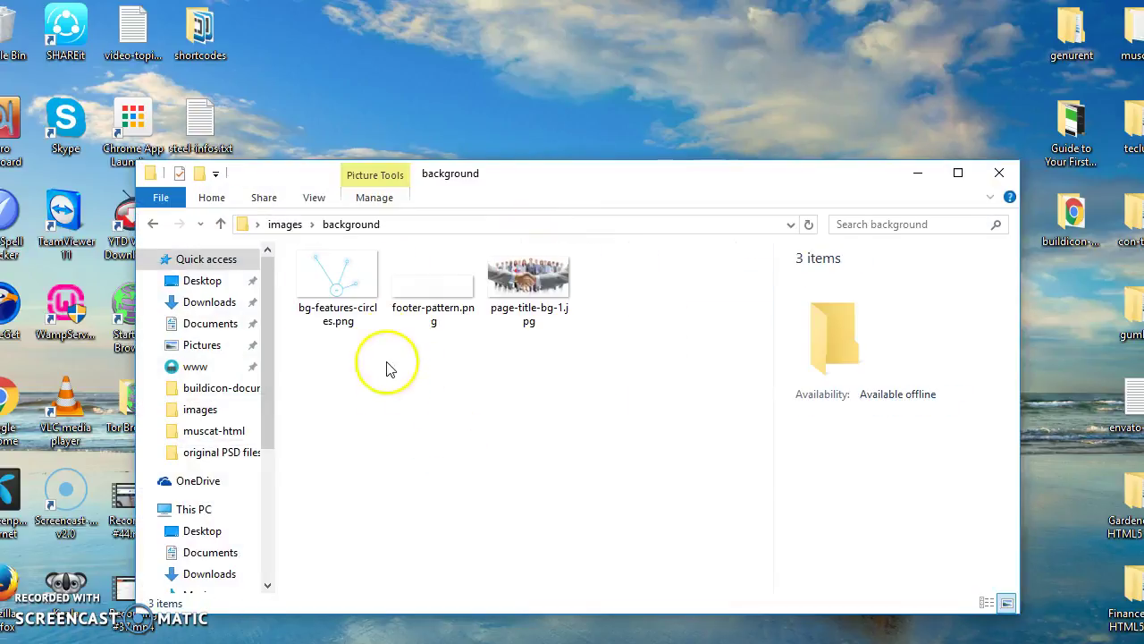
click(529, 286)
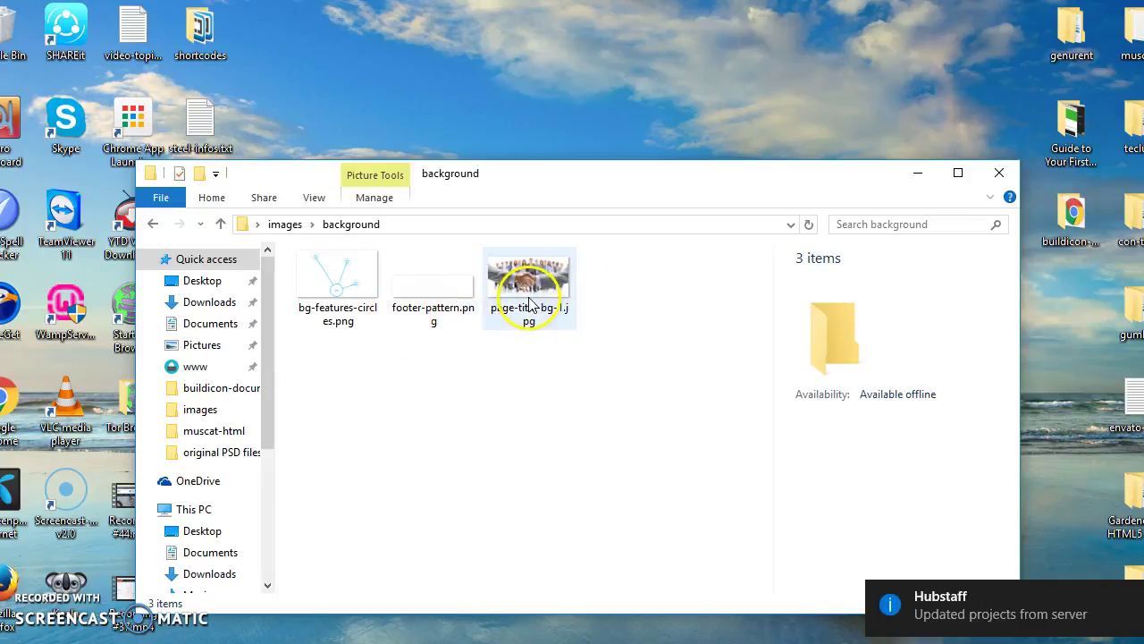
click(529, 303)
double_click(556, 271)
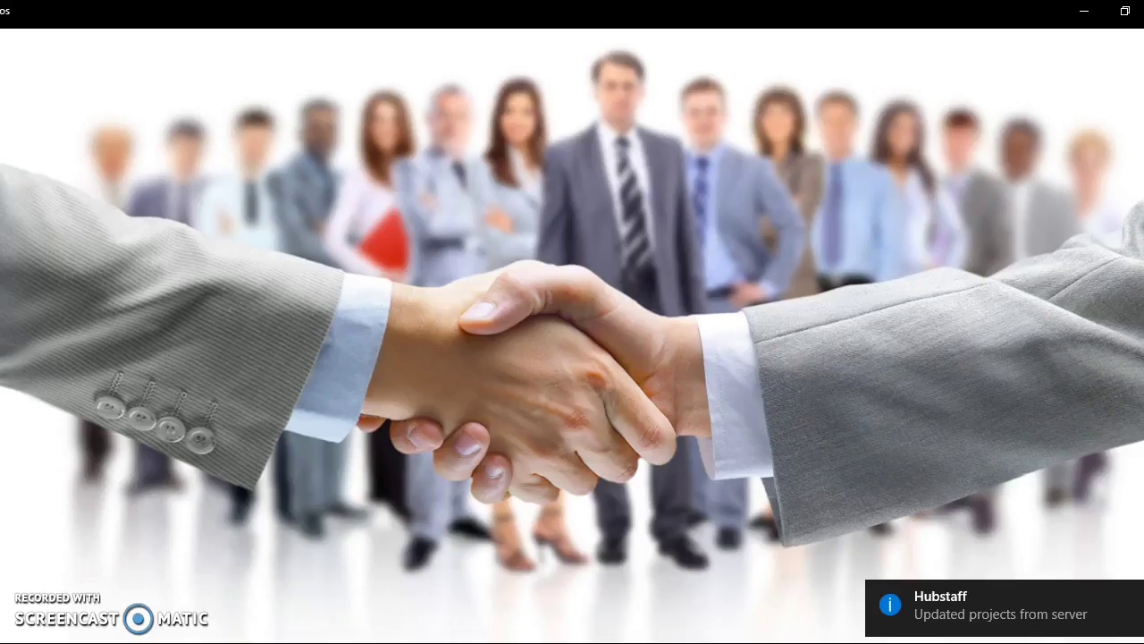
key(alt+F4)
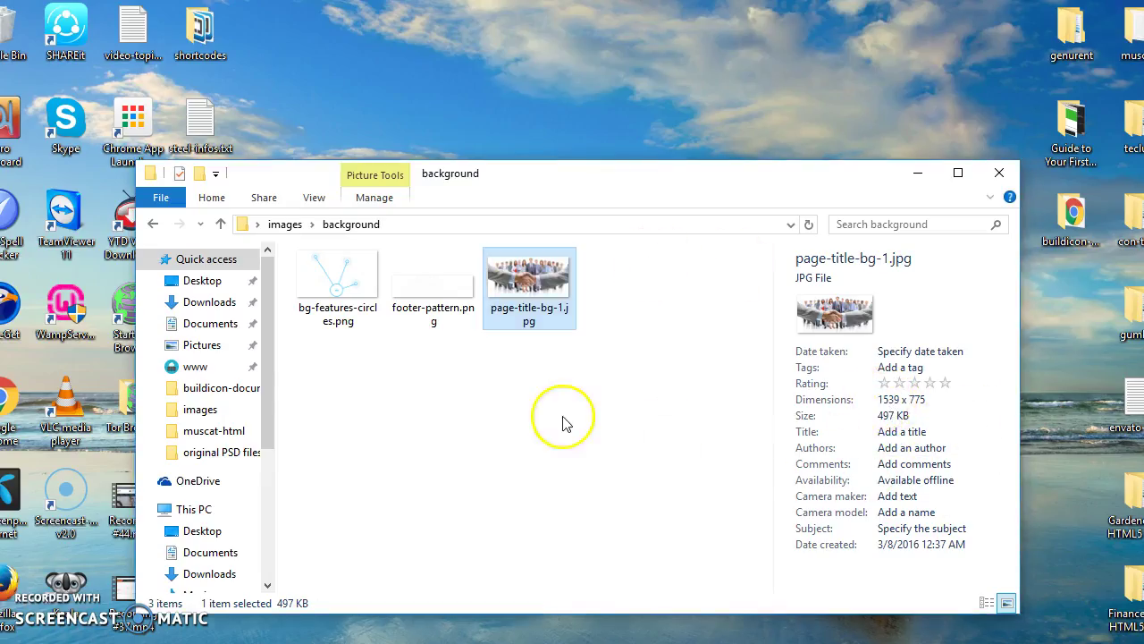
click(995, 176)
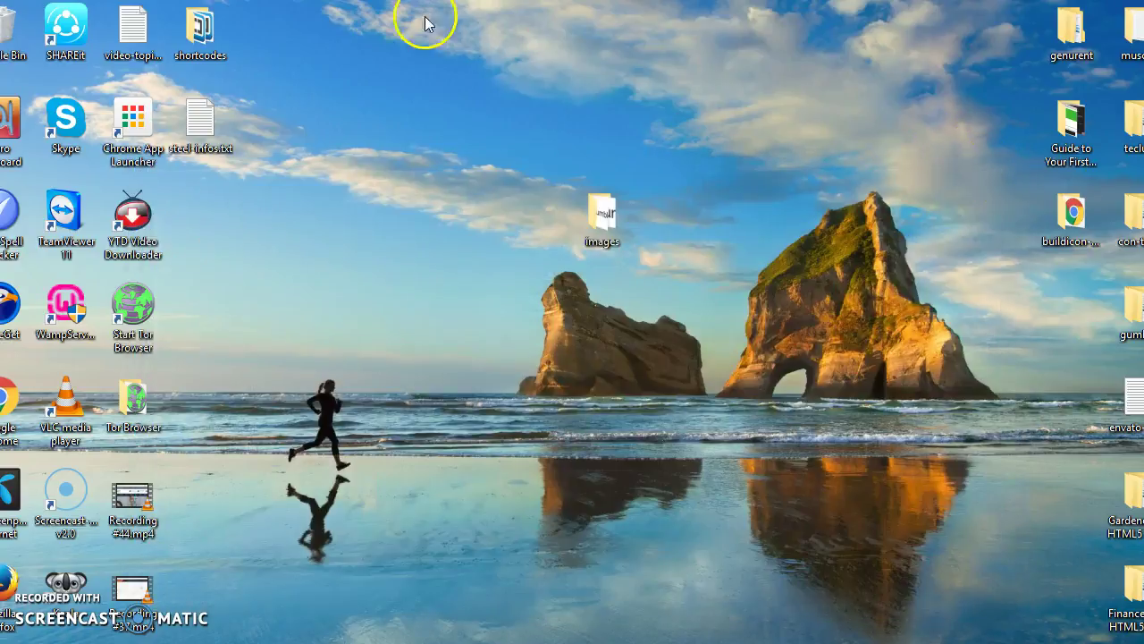
Load dummyimage.com in Chrome and scroll down to the size and colour form
key(alt+Tab)
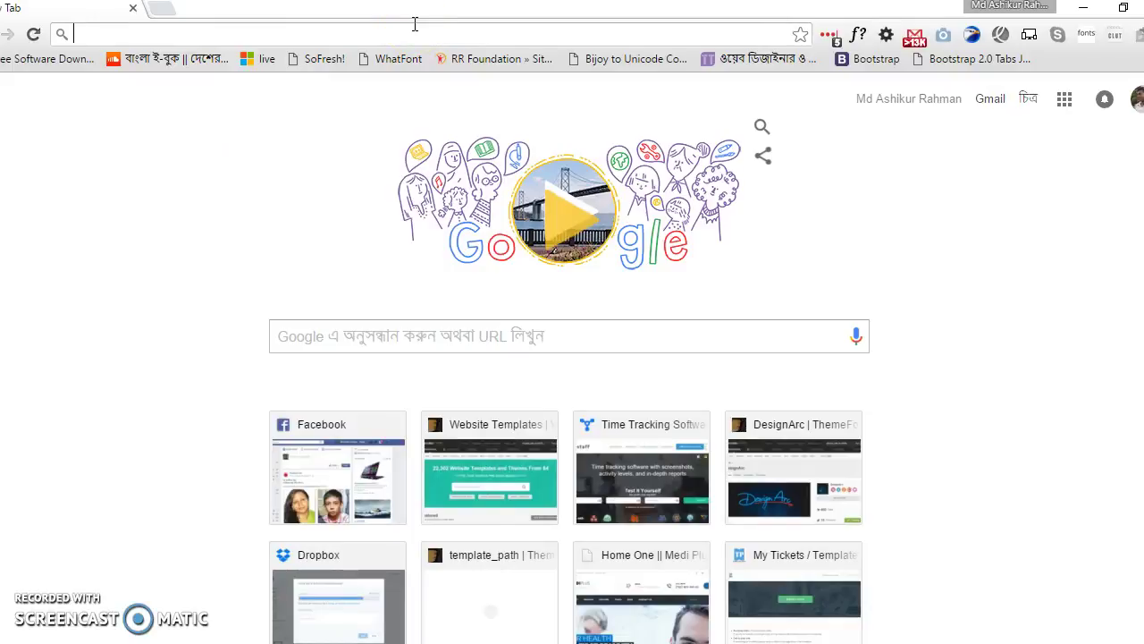
text(dummyimage.com)
key(Return)
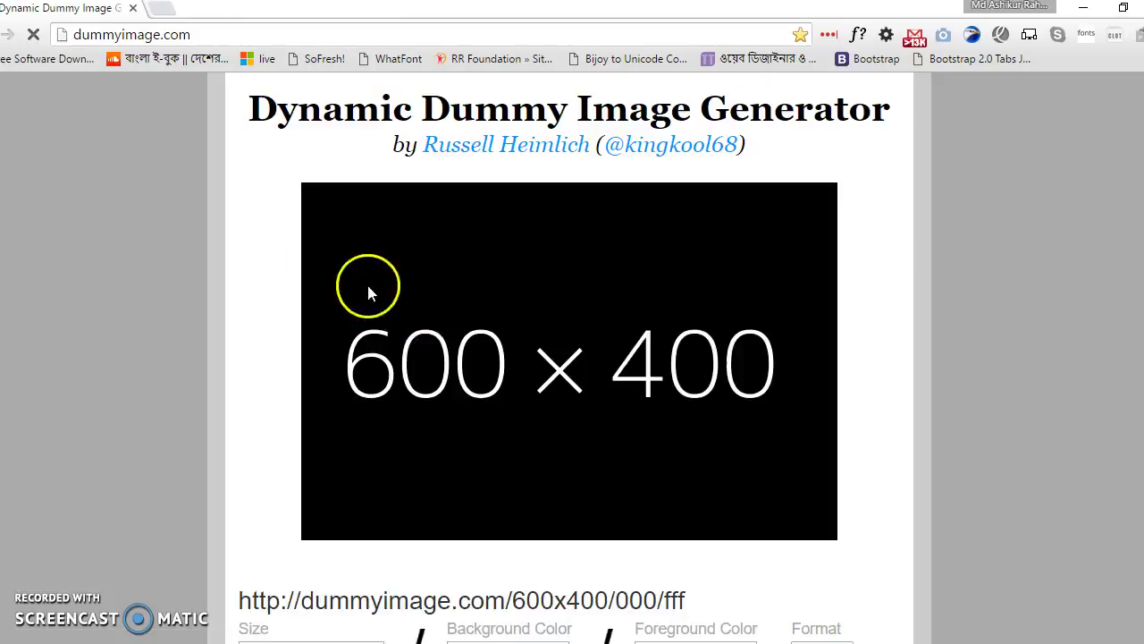
scroll(428, 340, down, 4)
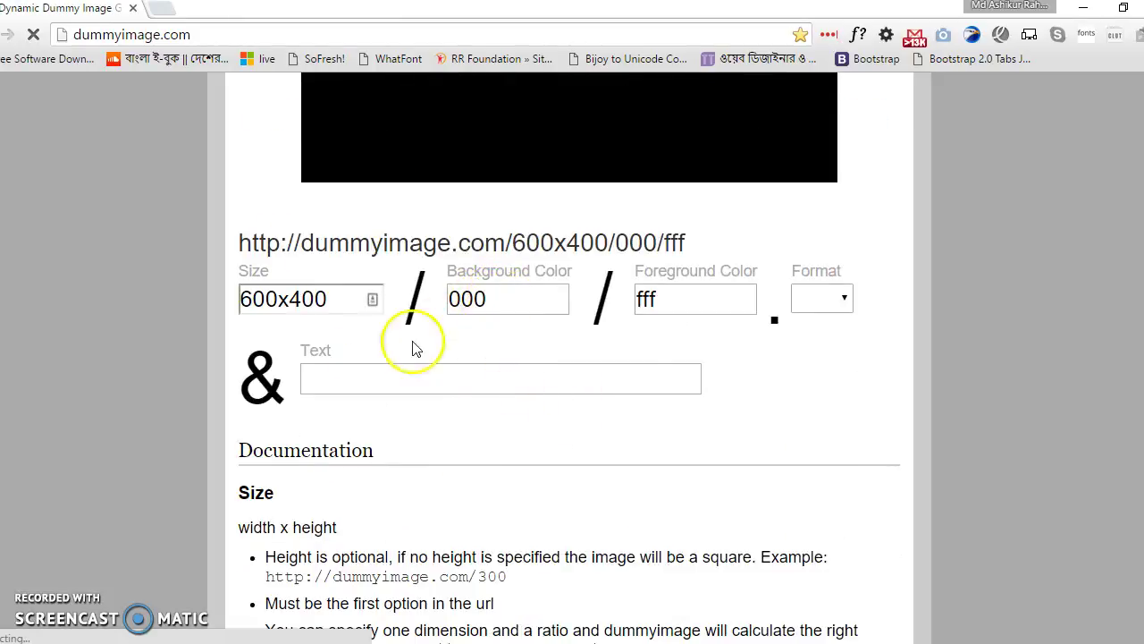
Set the foreground colour to 959595 and the background colour to ccc
drag(454, 451, 758, 450)
click(726, 555)
click(760, 427)
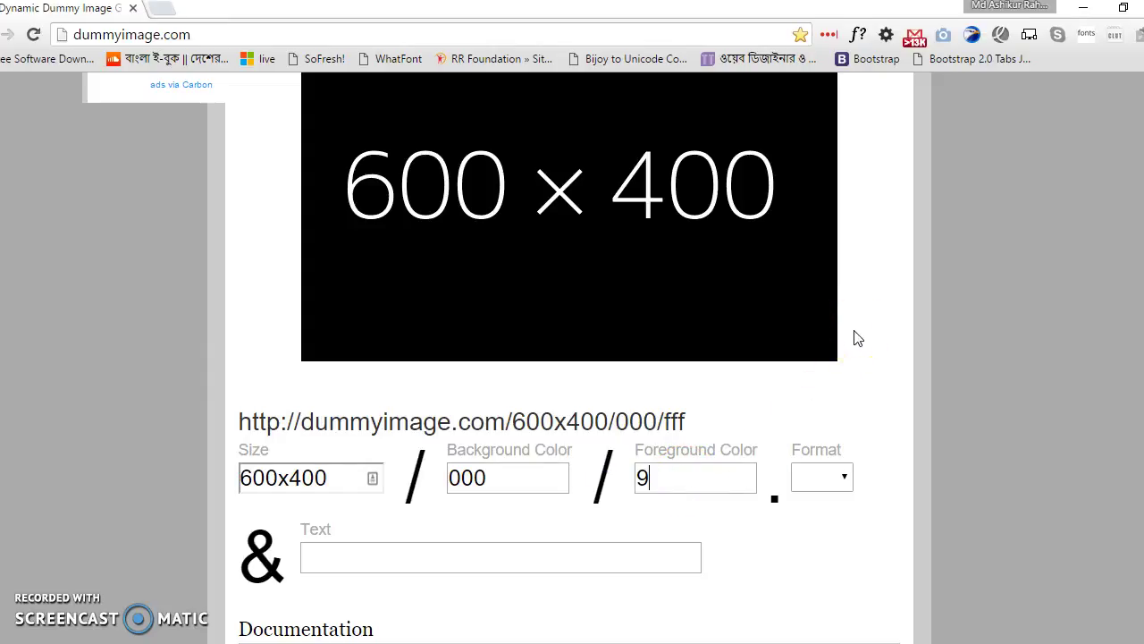
key(shift+Tab)
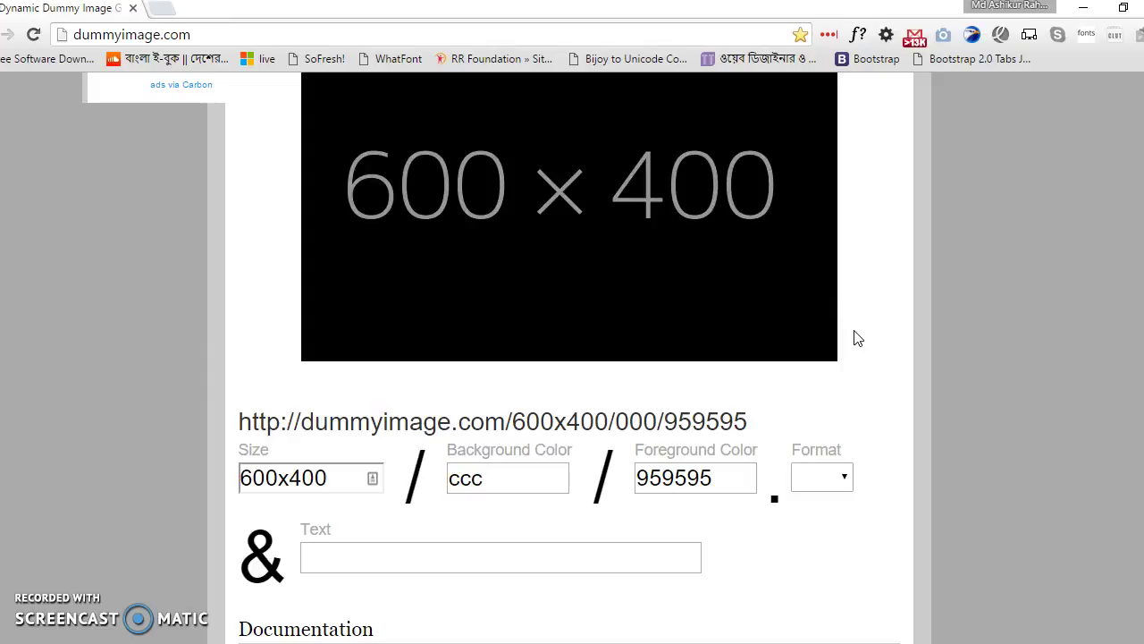
text(ccc)
click(844, 338)
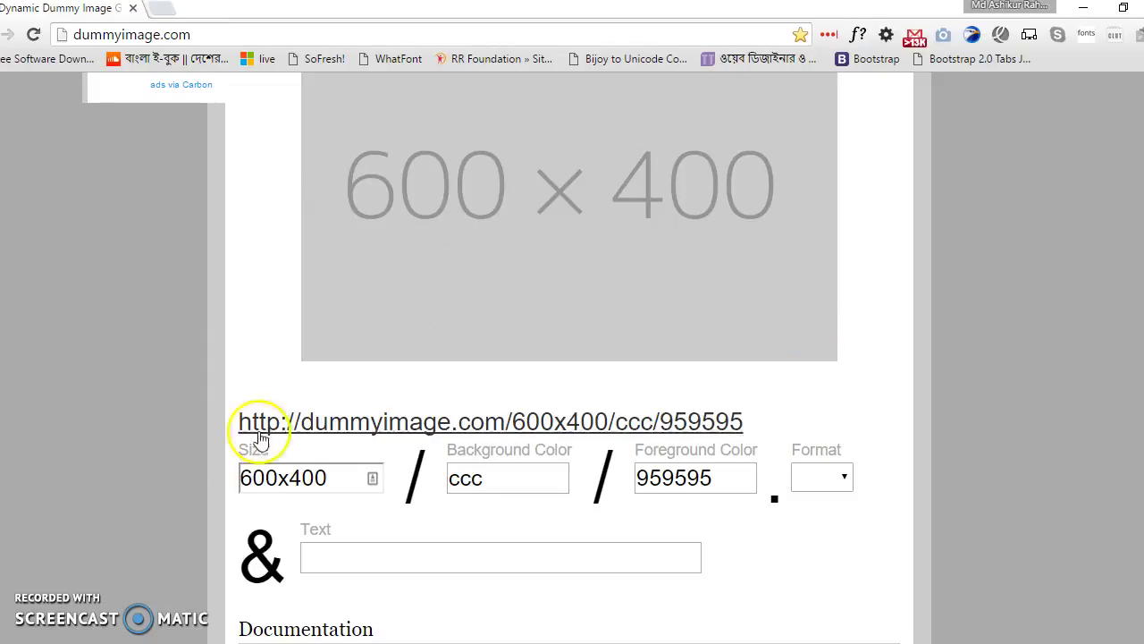
click(328, 480)
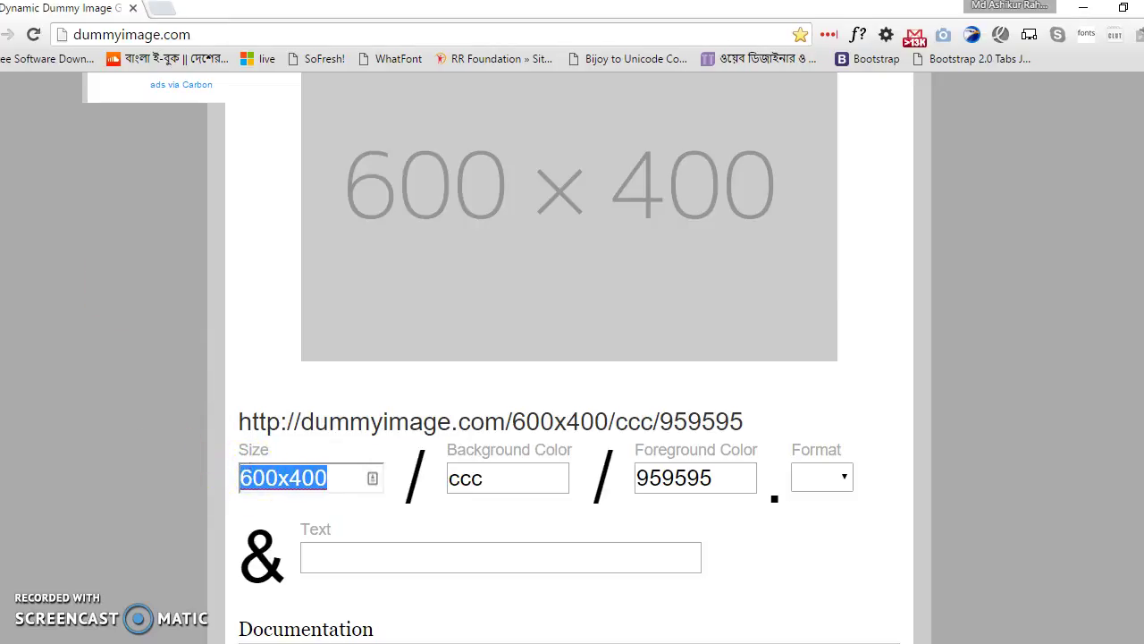
Select page-title-bg-1.jpg in images > background to read its 1539 × 775 size, then minimise the folder
mouse_move(128, 12)
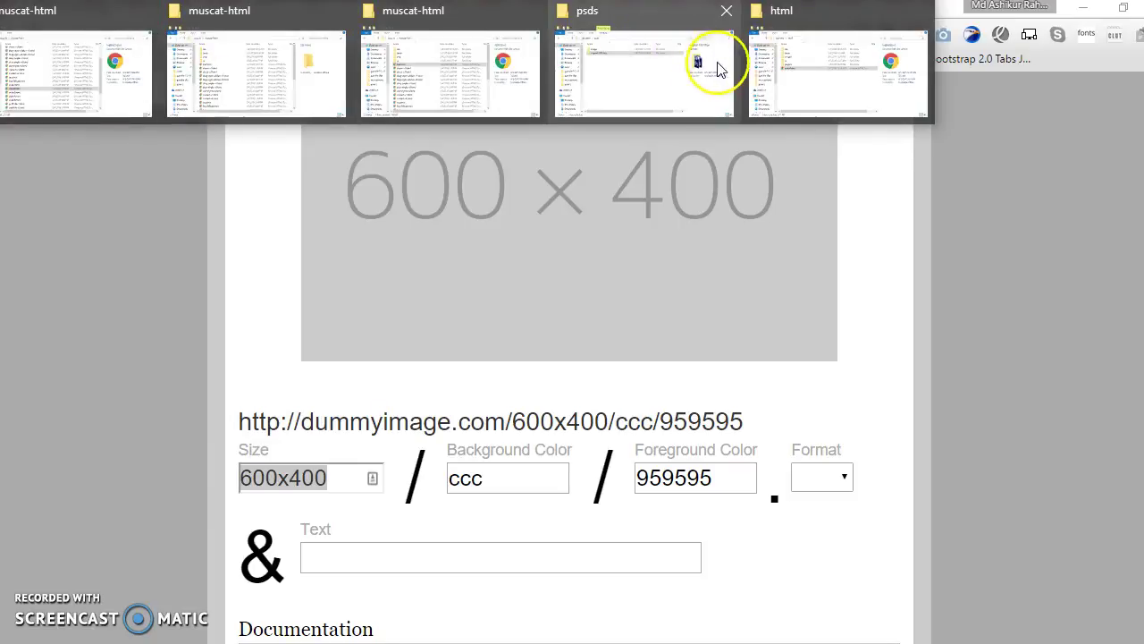
mouse_move(783, 70)
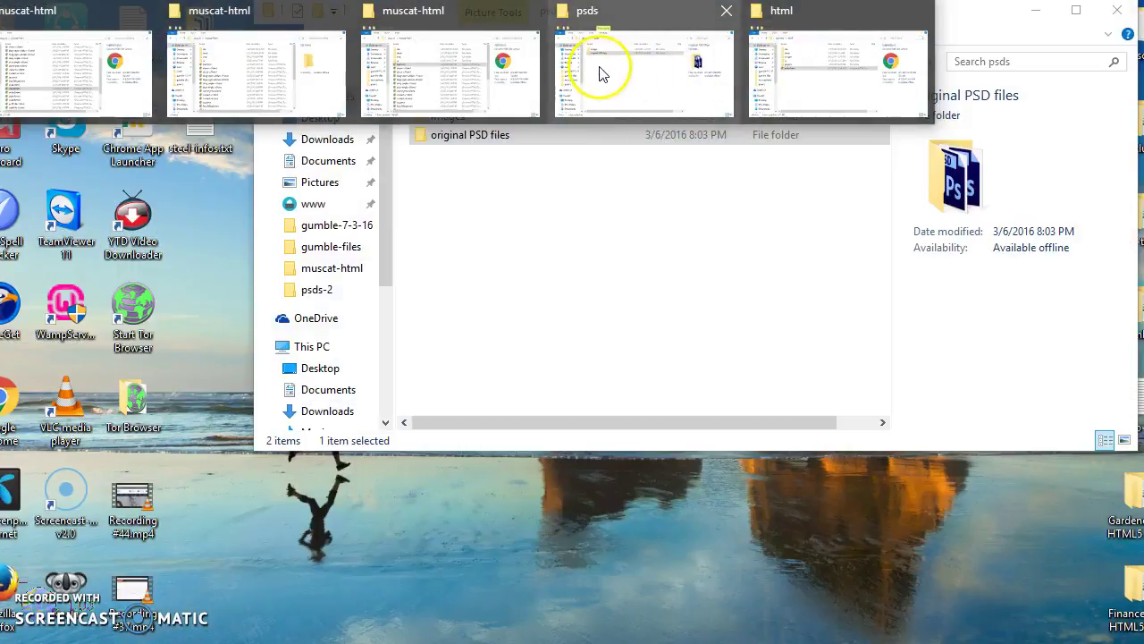
mouse_move(386, 66)
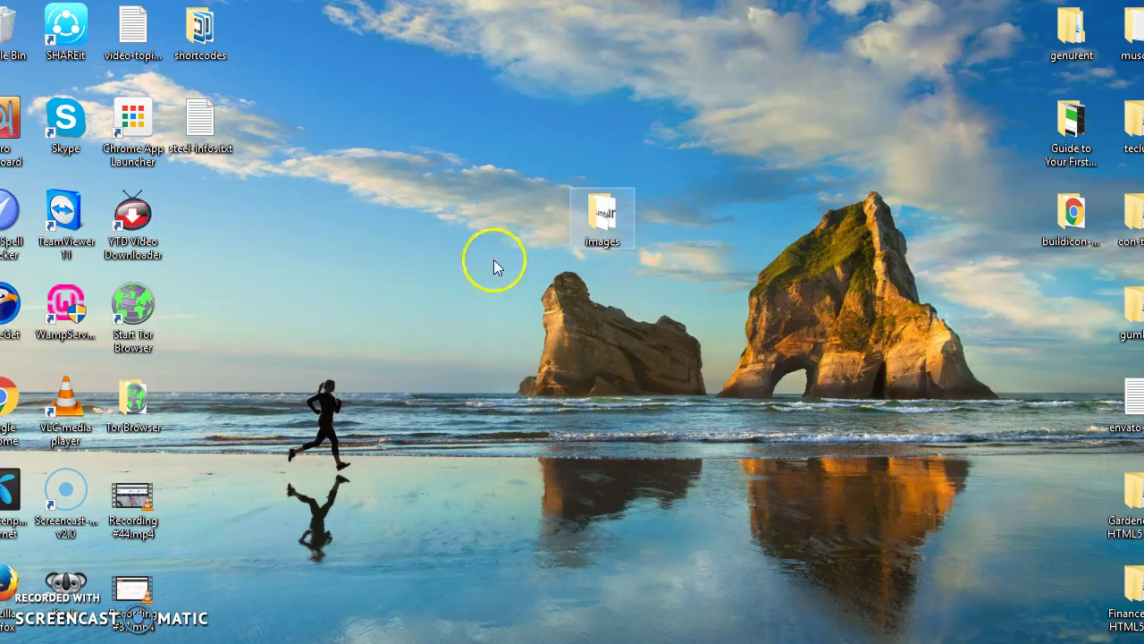
double_click(581, 219)
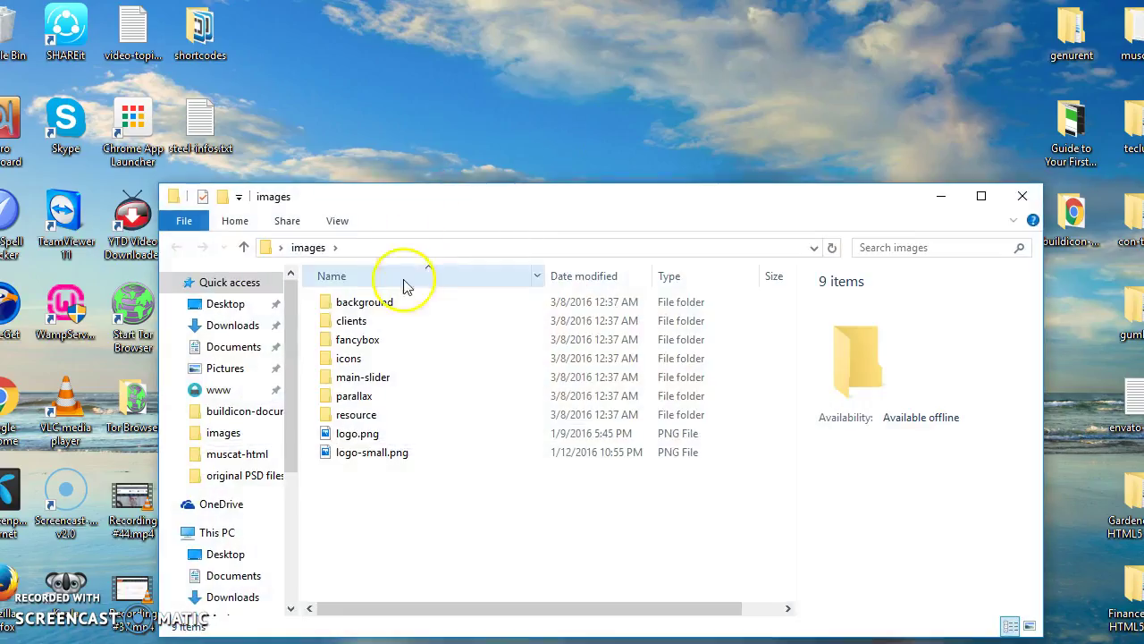
double_click(380, 301)
click(544, 332)
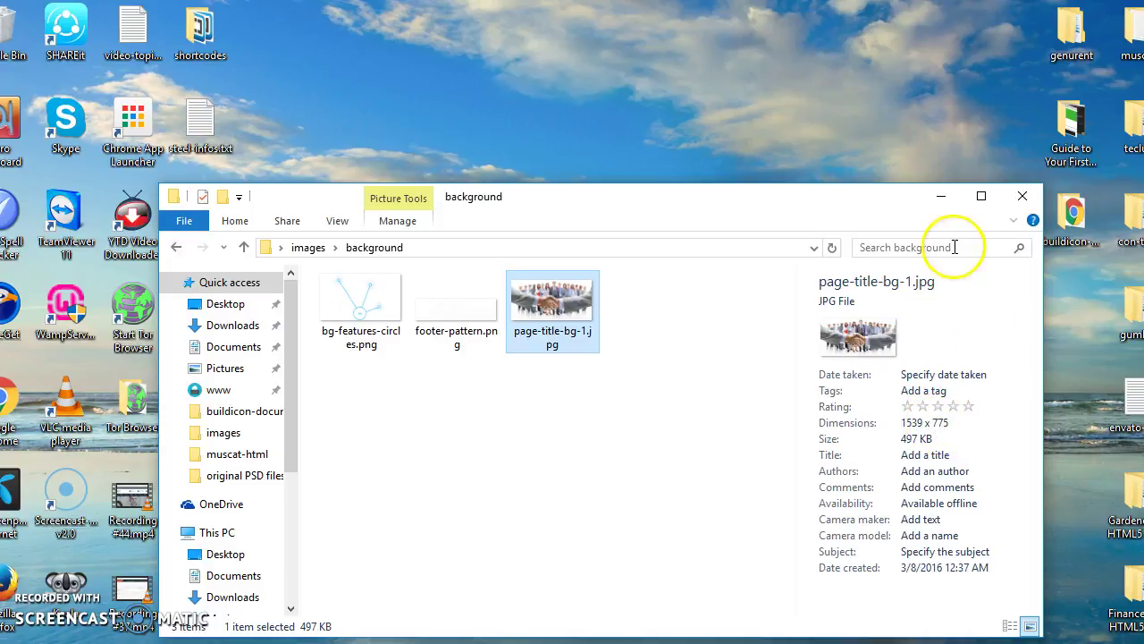
click(941, 195)
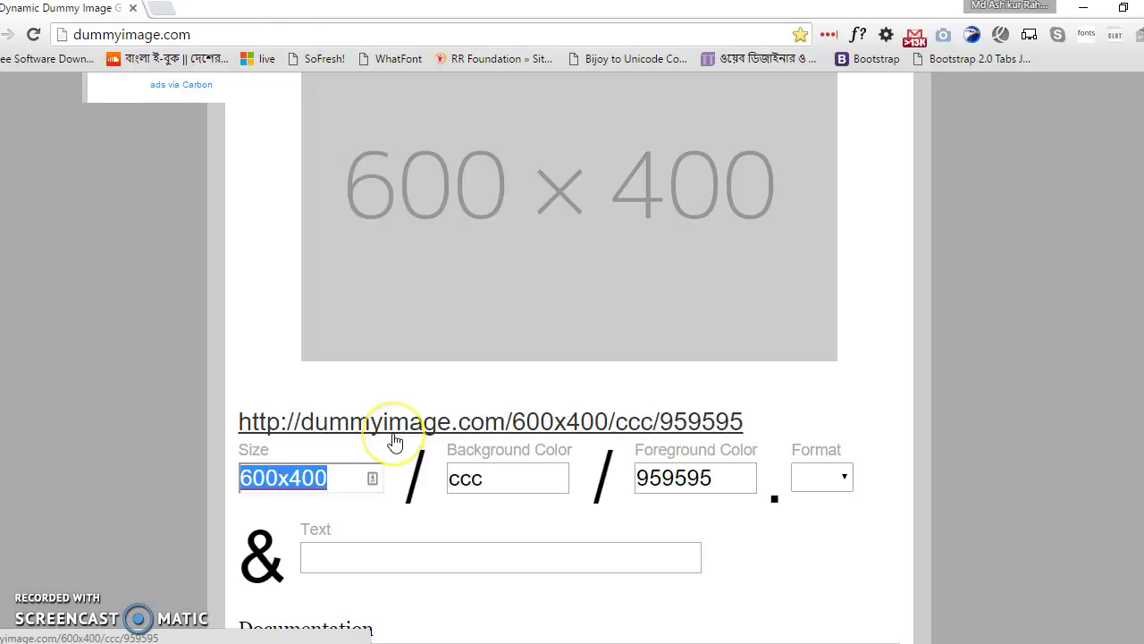
Enter 1539x775 as the size and scroll through the resulting 1539x775/ccc/959595 placeholder
text(1)
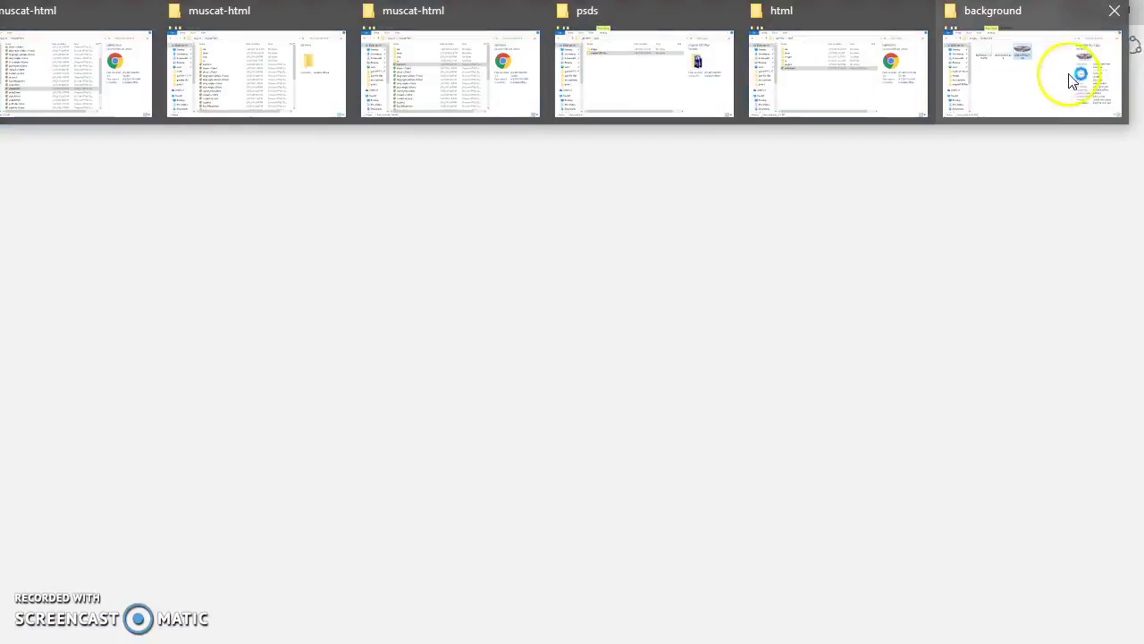
click(1073, 77)
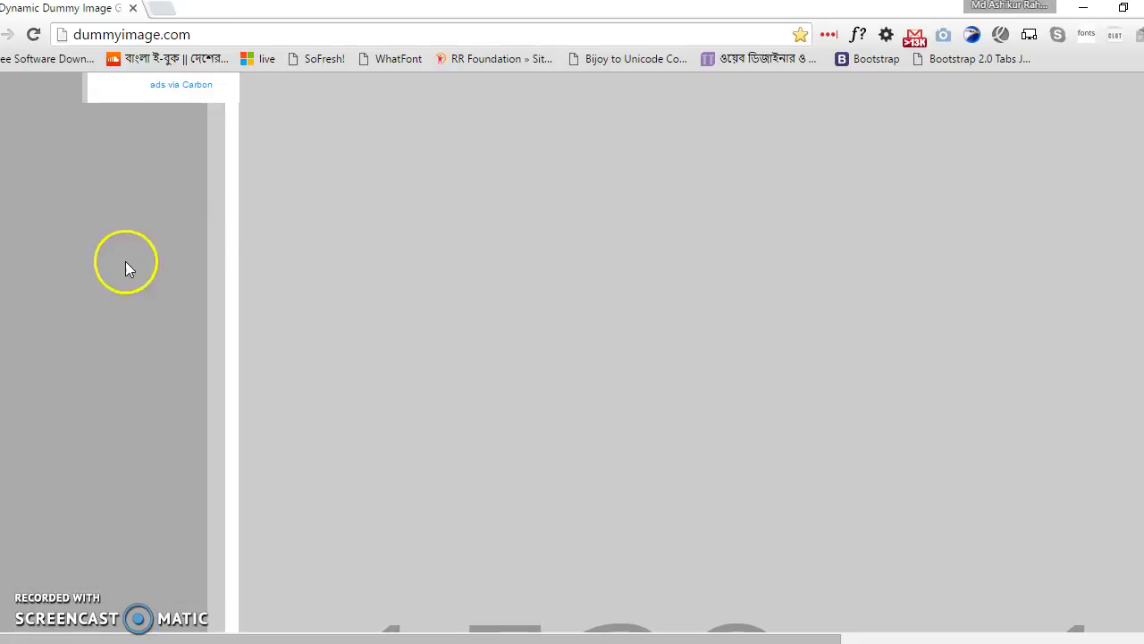
scroll(284, 276, up, 2)
scroll(384, 355, down, 7)
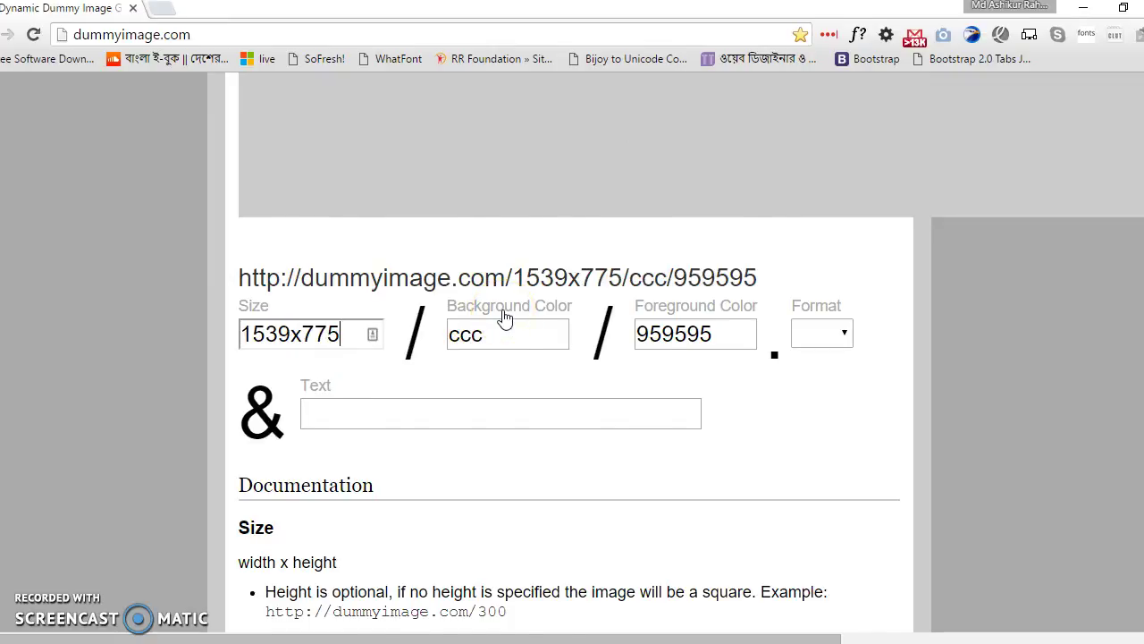
scroll(505, 317, down, 8)
scroll(505, 317, up, 8)
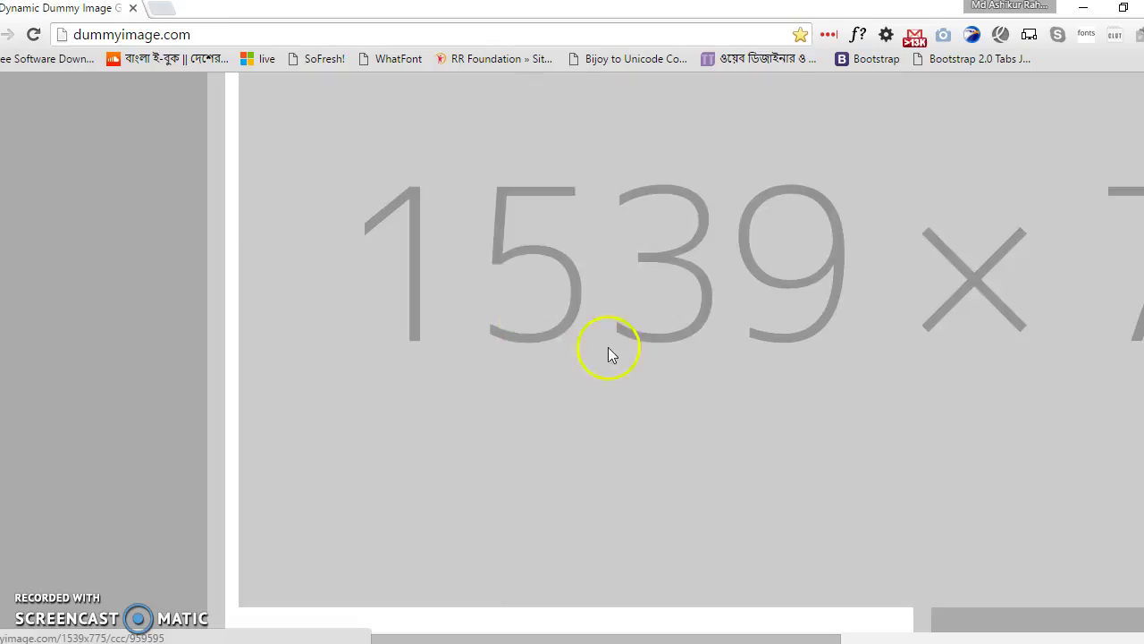
scroll(274, 621, down, 2)
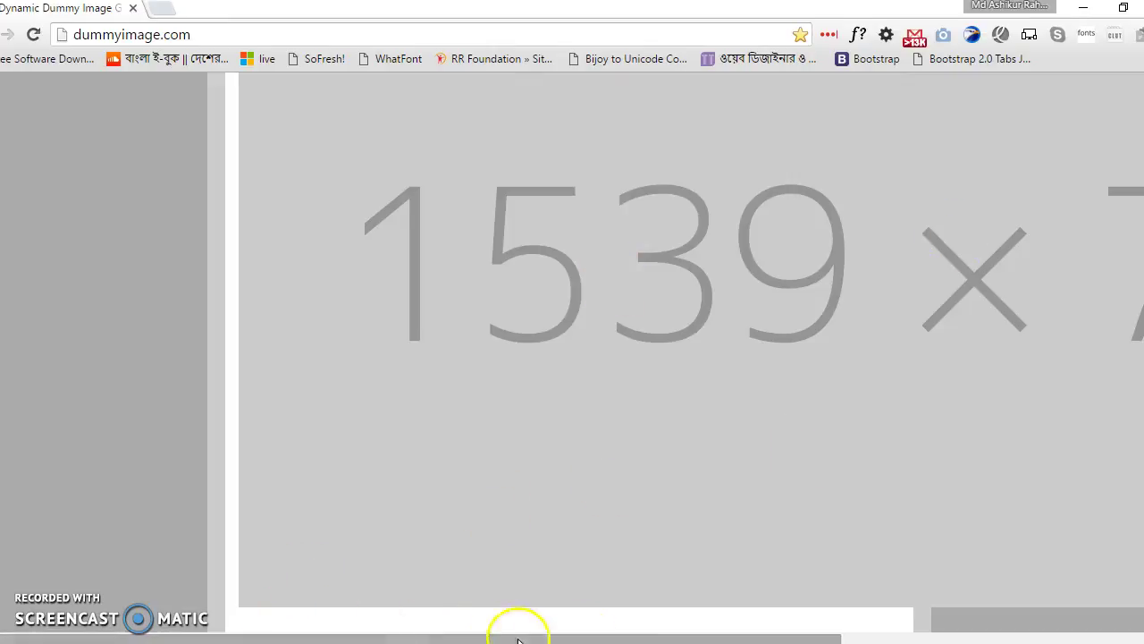
drag(453, 640, 677, 634)
scroll(776, 539, up, 2)
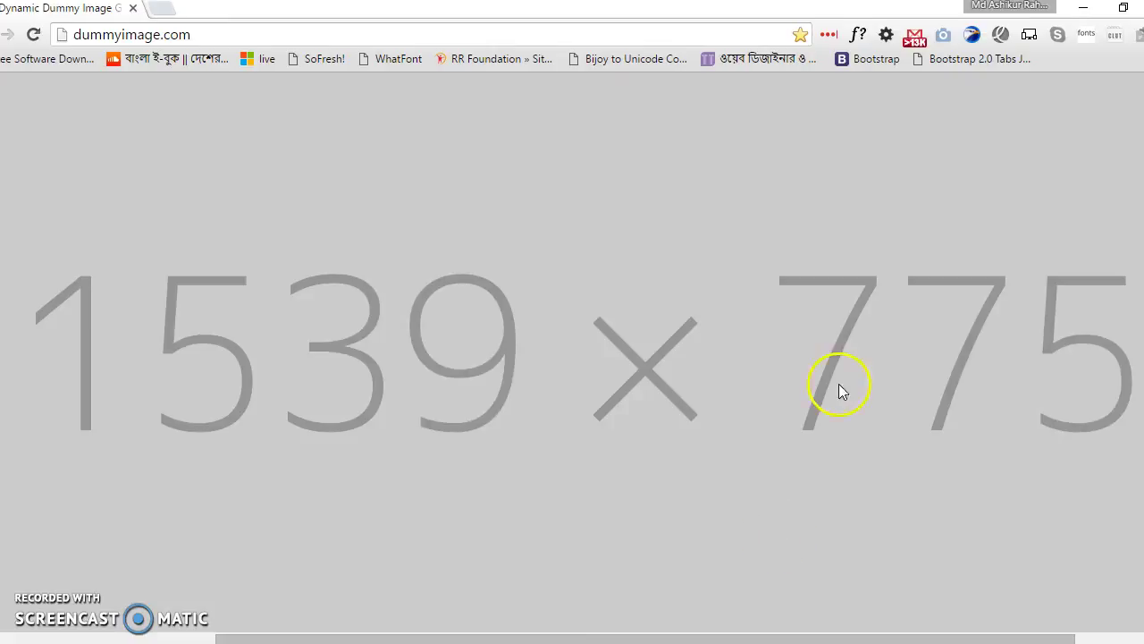
scroll(422, 427, down, 2)
scroll(363, 552, down, 1)
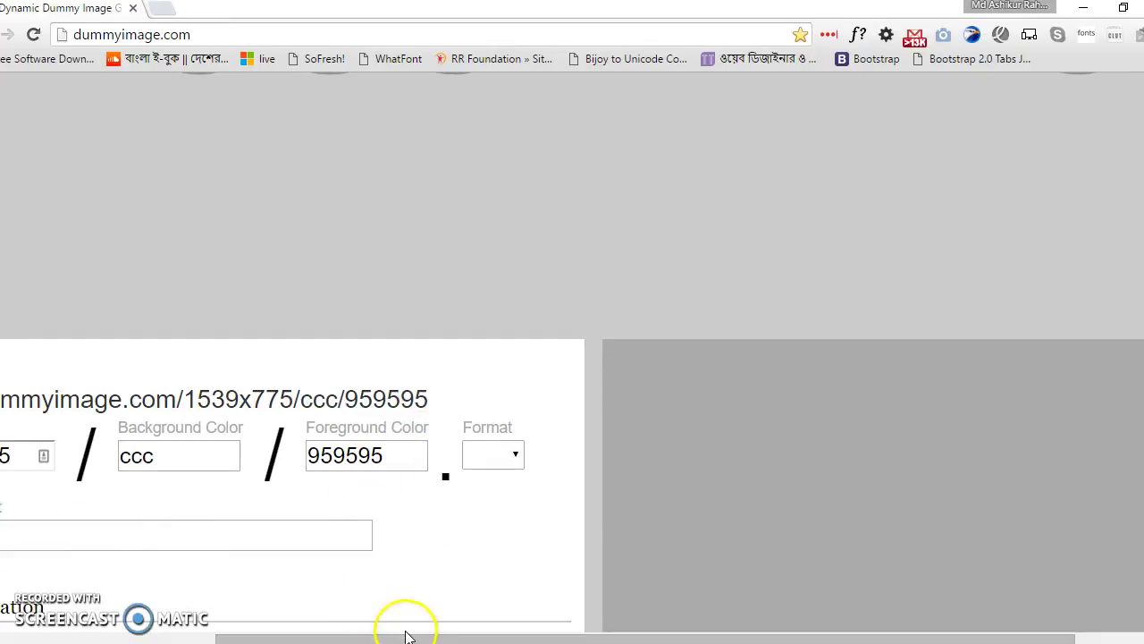
drag(403, 632, 175, 626)
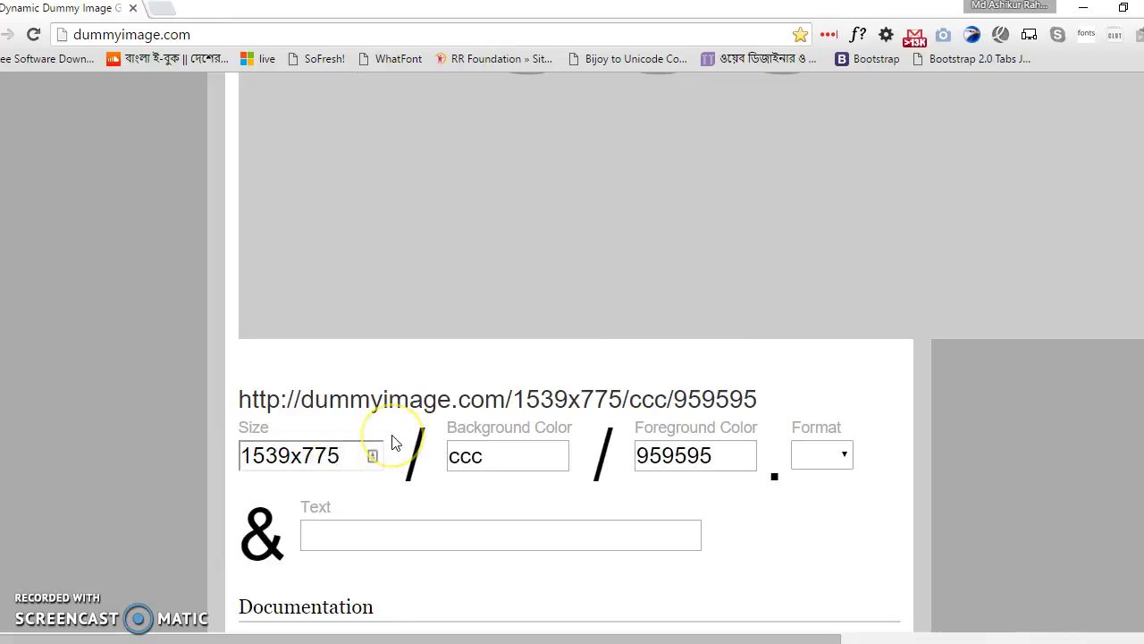
scroll(317, 427, up, 4)
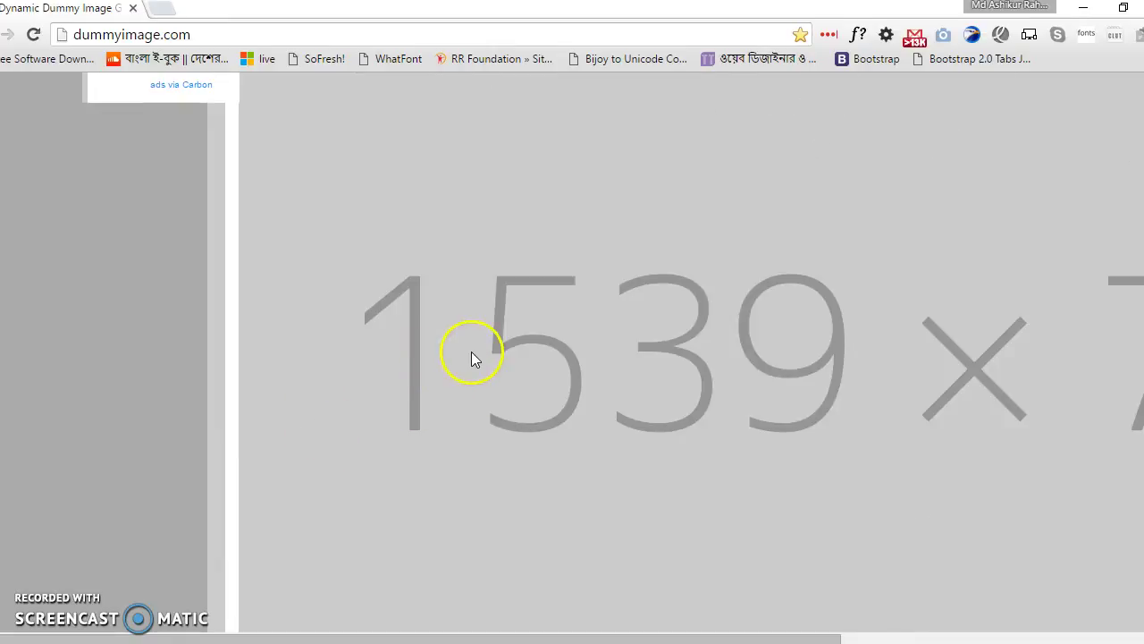
right_click(471, 352)
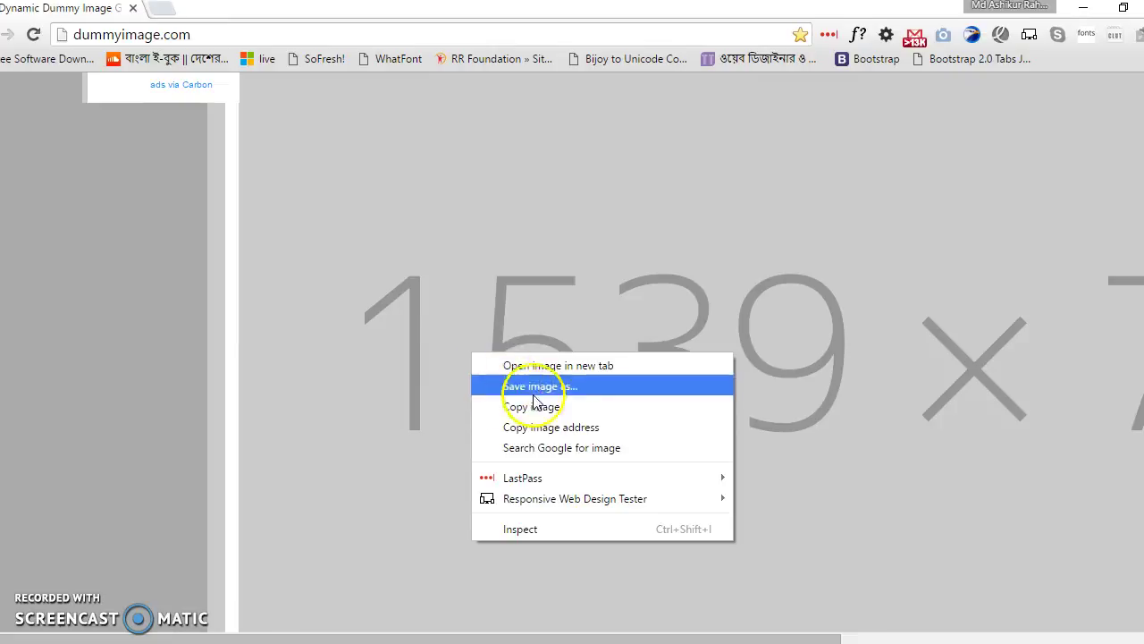
click(277, 302)
right_click(320, 291)
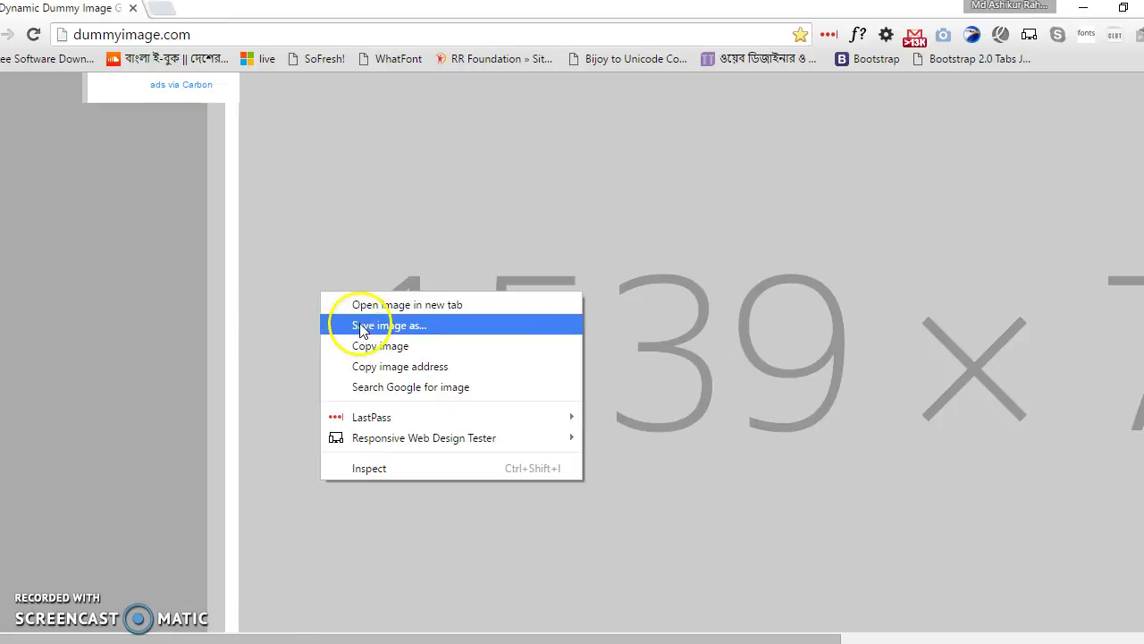
click(362, 326)
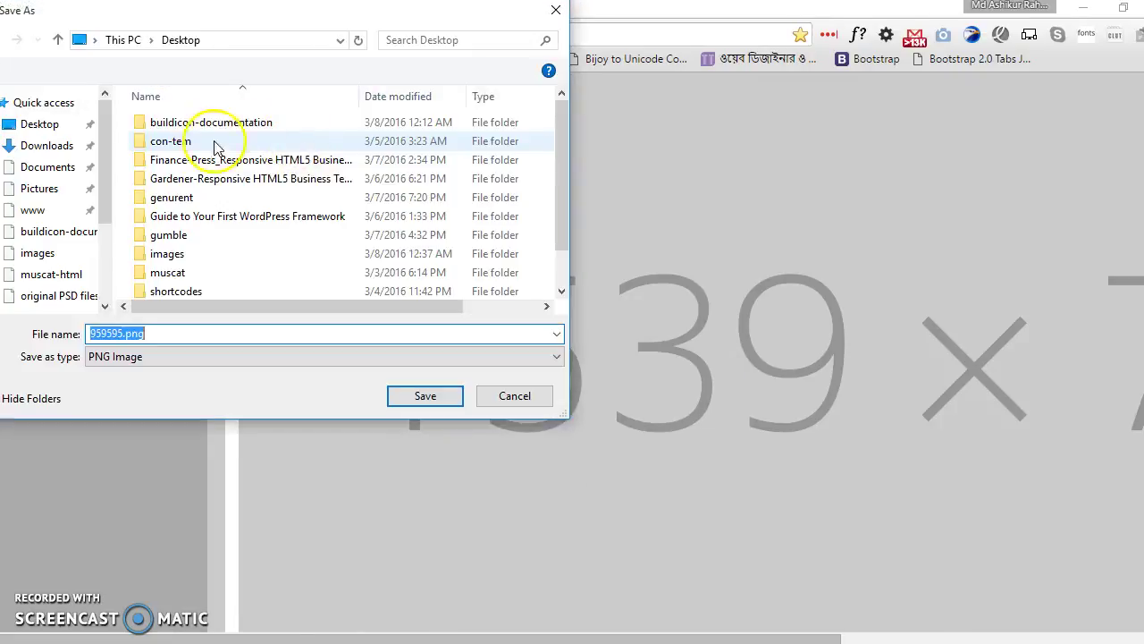
click(58, 131)
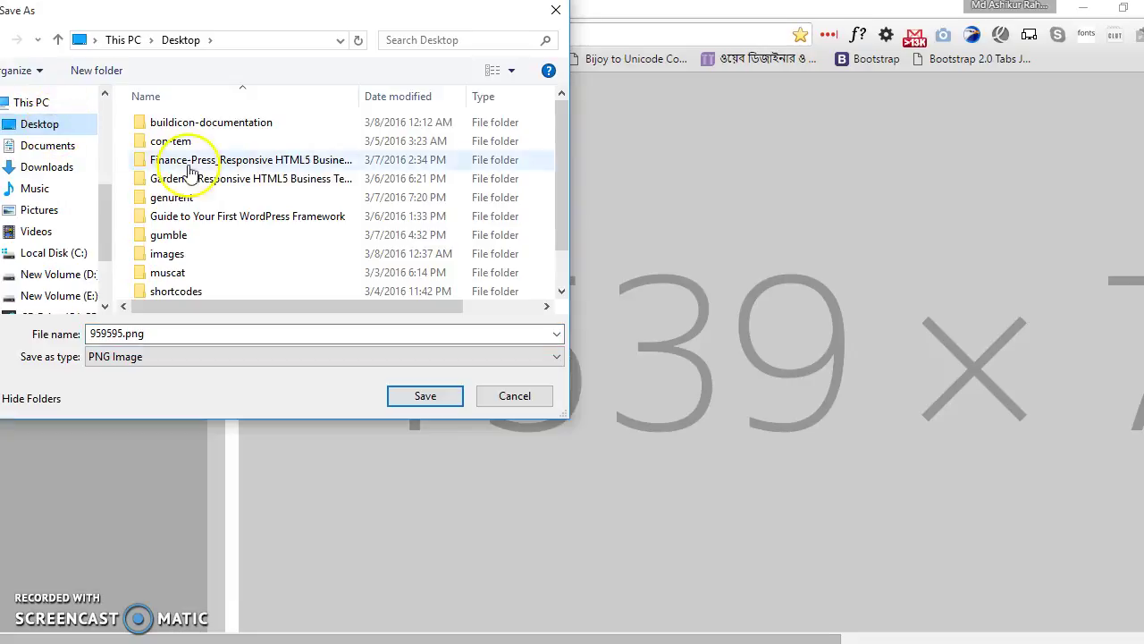
scroll(295, 290, down, 1)
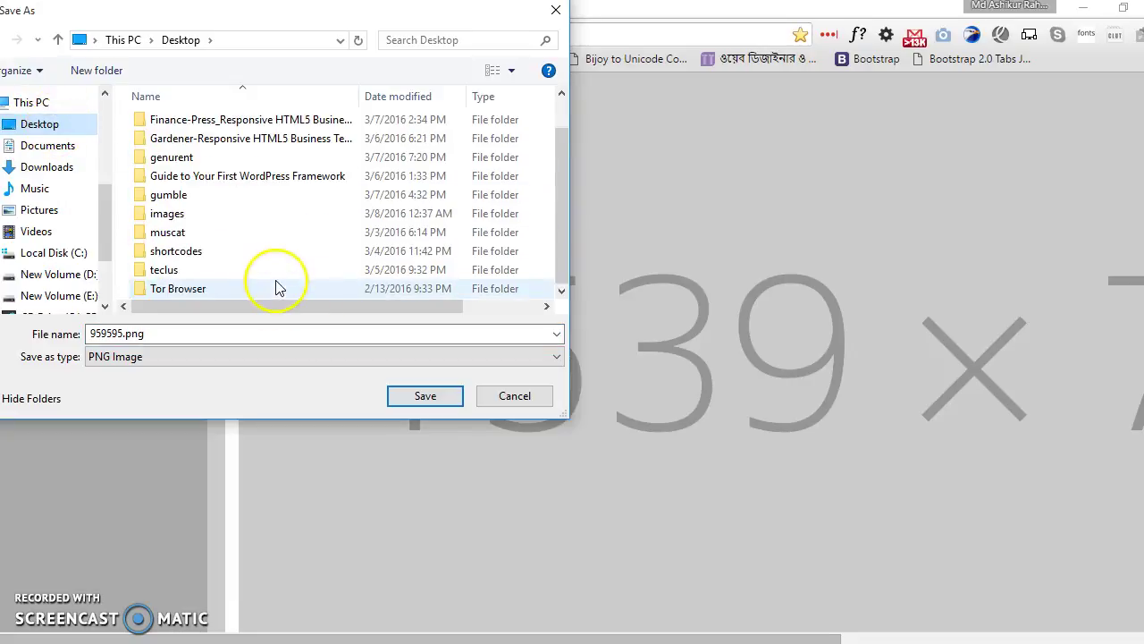
double_click(179, 212)
double_click(220, 121)
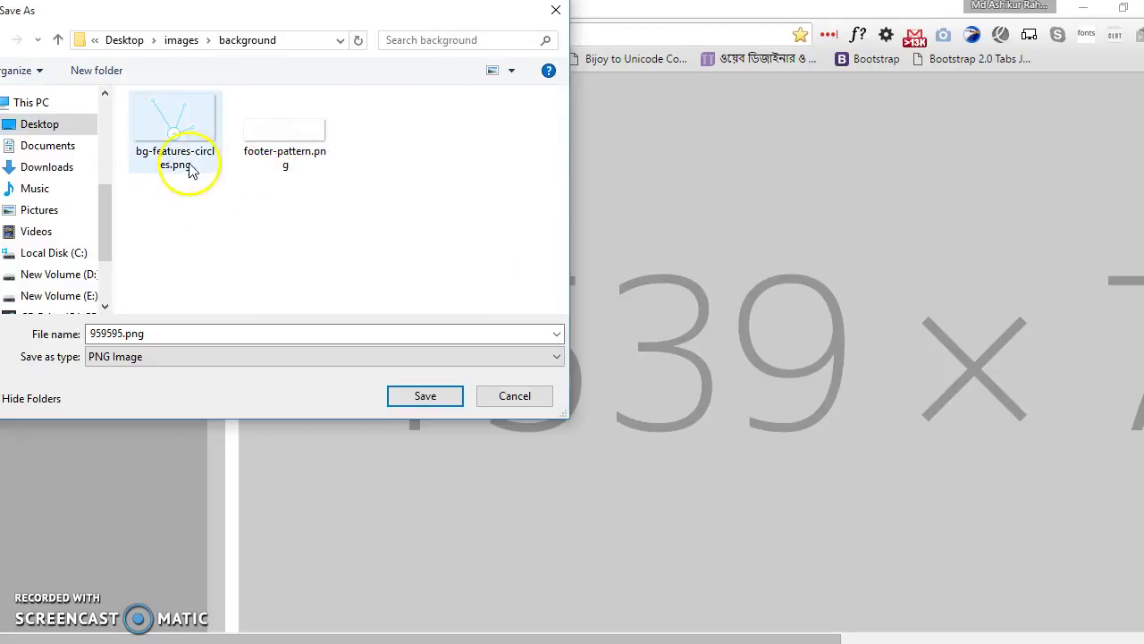
click(135, 340)
double_click(168, 337)
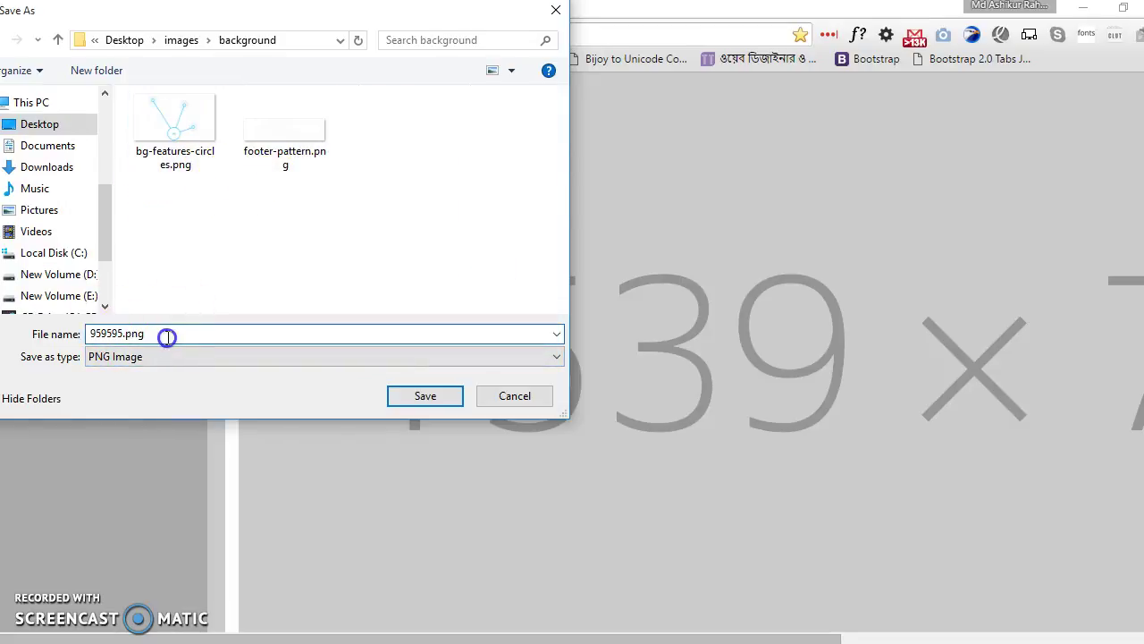
click(541, 399)
scroll(766, 320, down, 5)
Set the placeholder's image format to jpg
scroll(751, 286, up, 2)
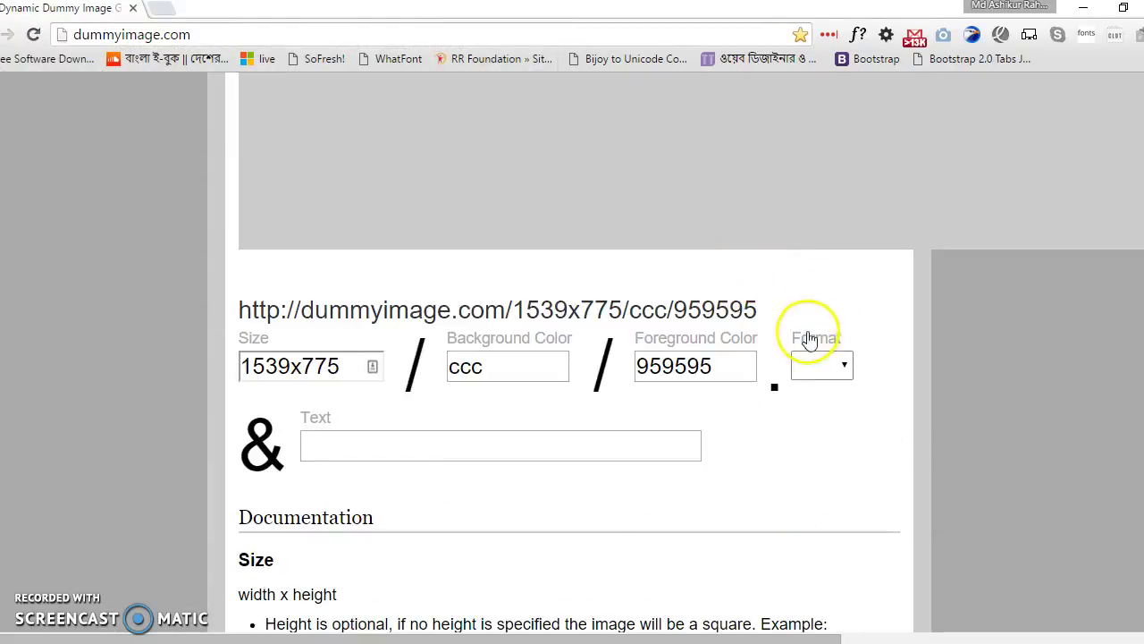
click(814, 367)
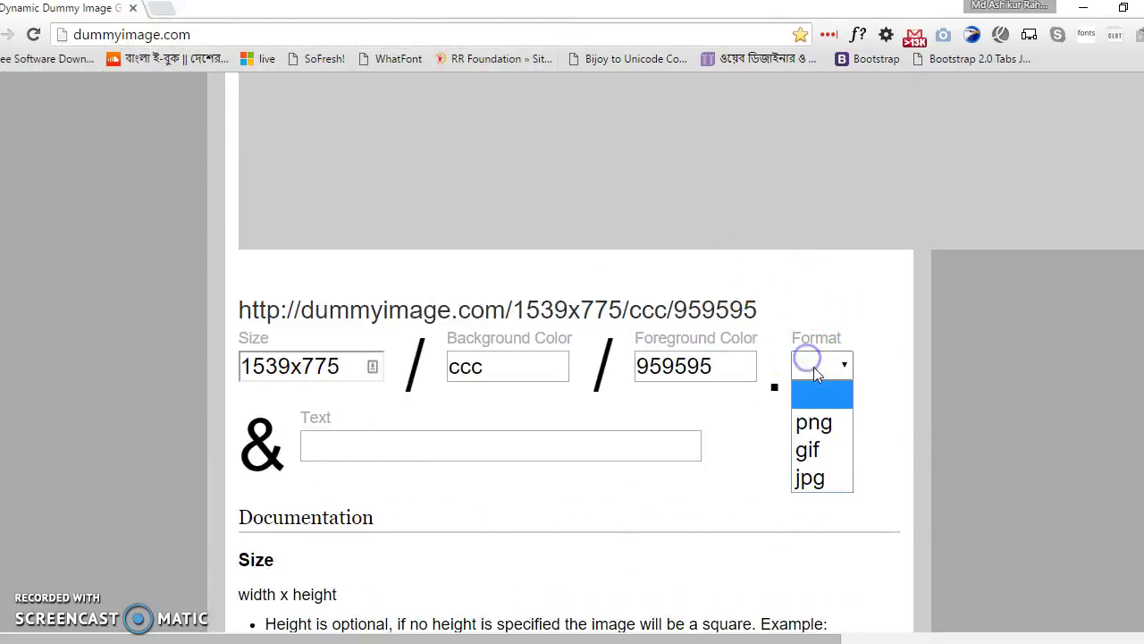
click(811, 478)
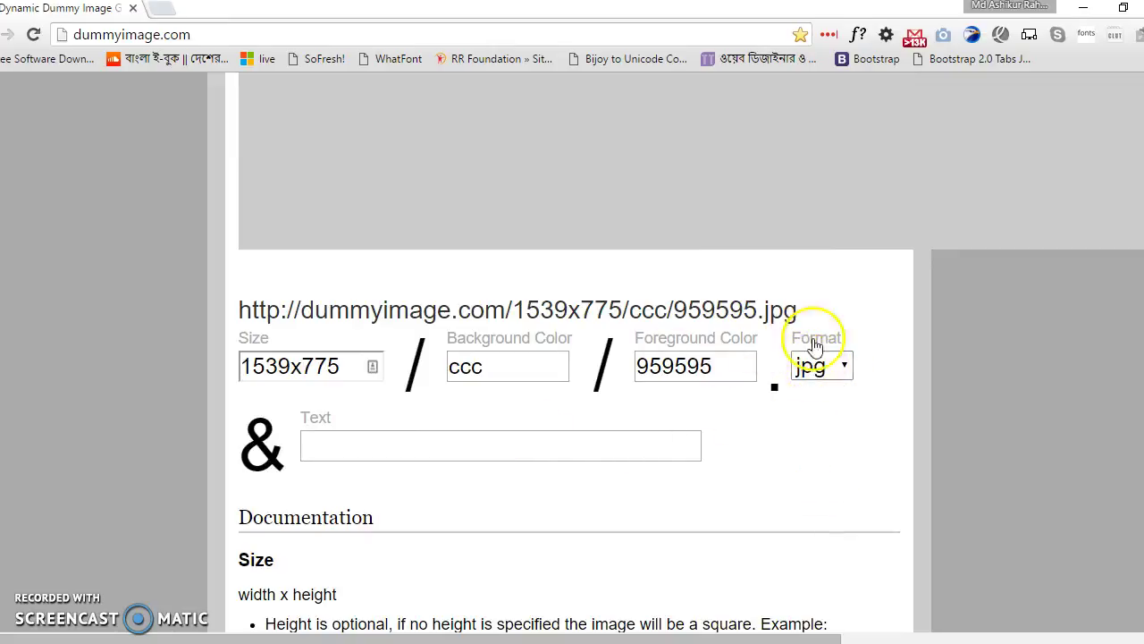
click(824, 368)
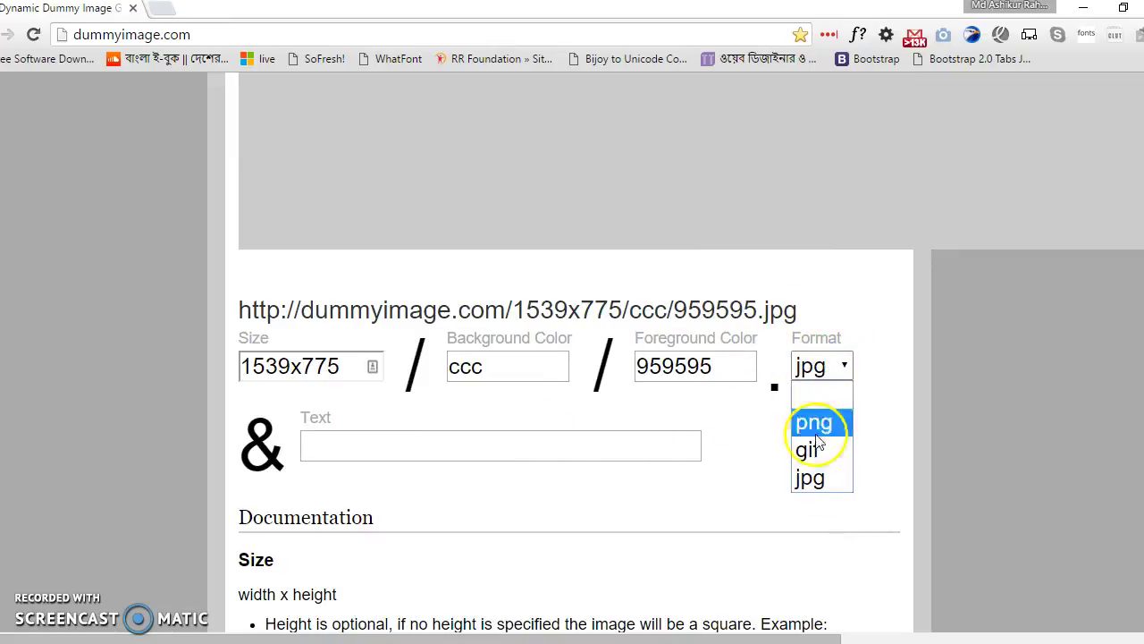
click(808, 479)
scroll(766, 356, up, 4)
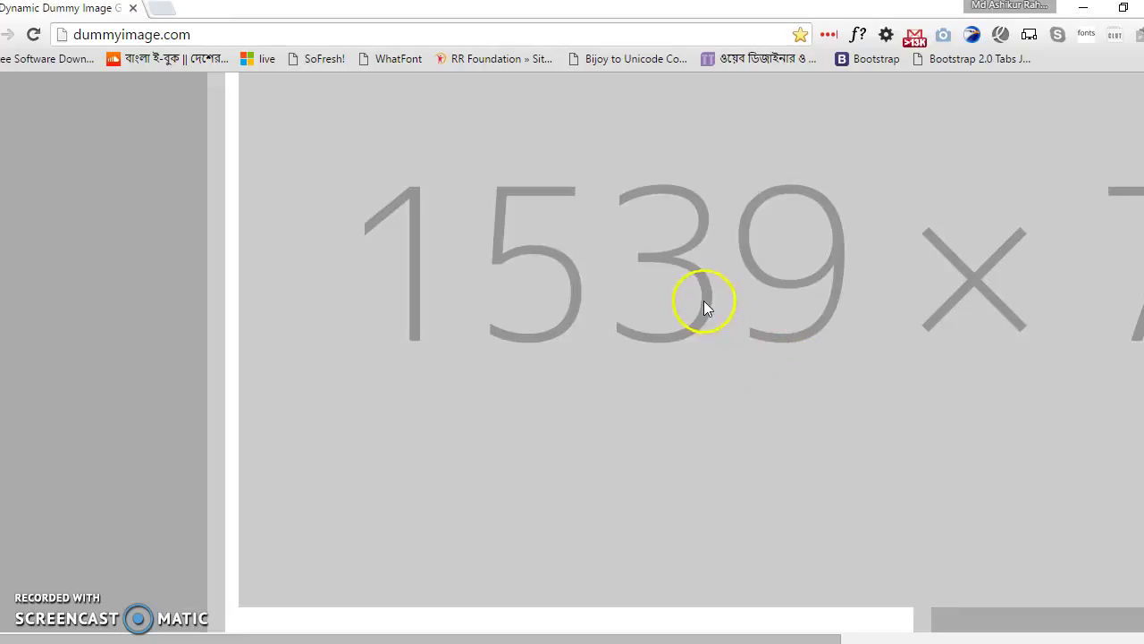
Save the JPG placeholder over page-title-bg-1.jpg in images > background, confirming the replacement
right_click(704, 300)
click(768, 338)
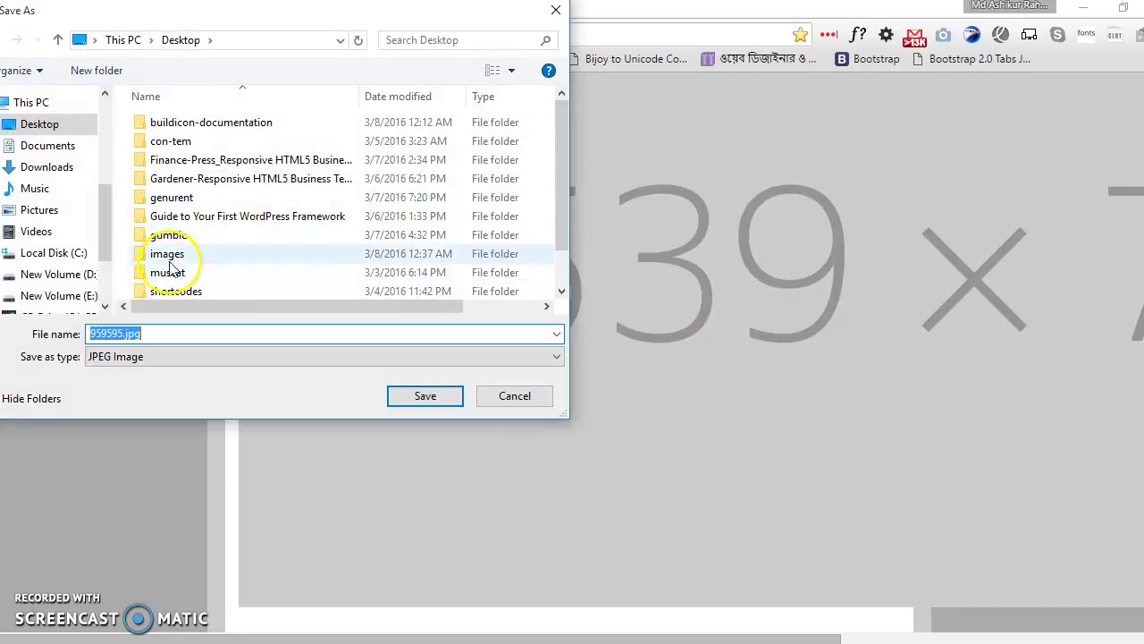
double_click(174, 256)
double_click(175, 123)
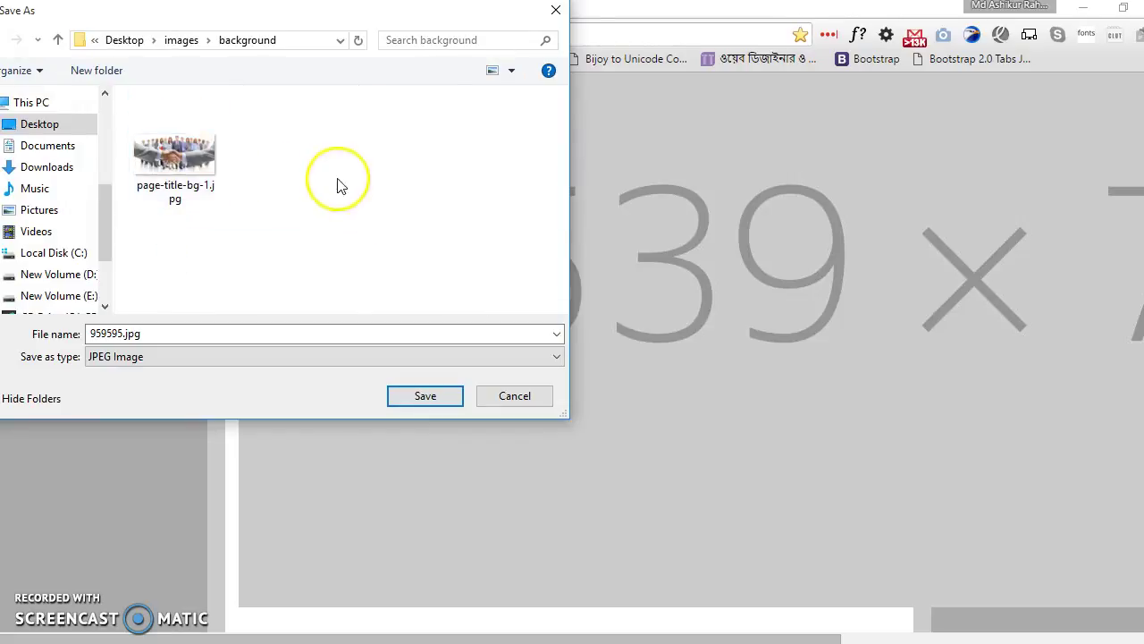
click(173, 153)
double_click(173, 154)
click(638, 331)
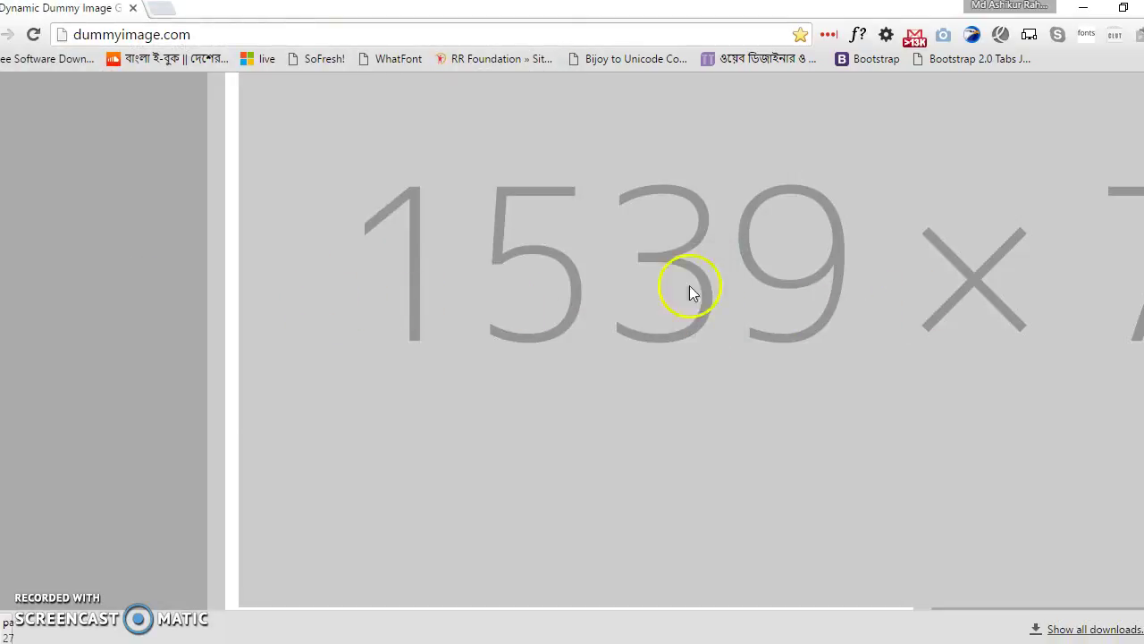
scroll(161, 242, down, 10)
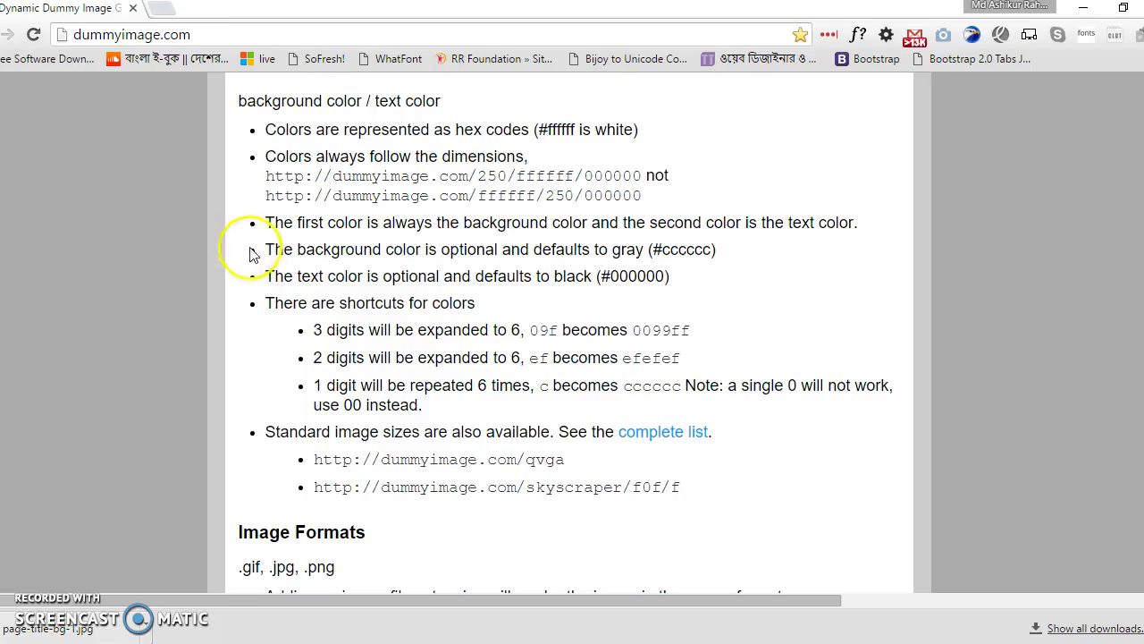
scroll(161, 255, up, 3)
scroll(260, 264, up, 4)
drag(342, 277, 153, 271)
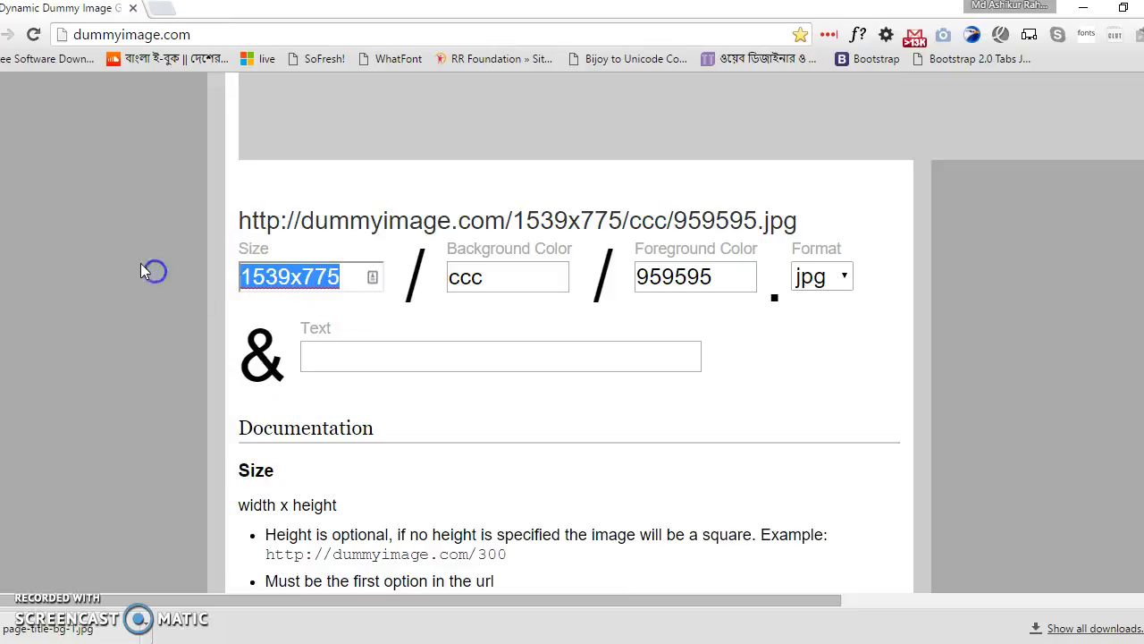
Open the images clients folder and confirm logo 5.jpg measures 200 × 150
mouse_move(212, 26)
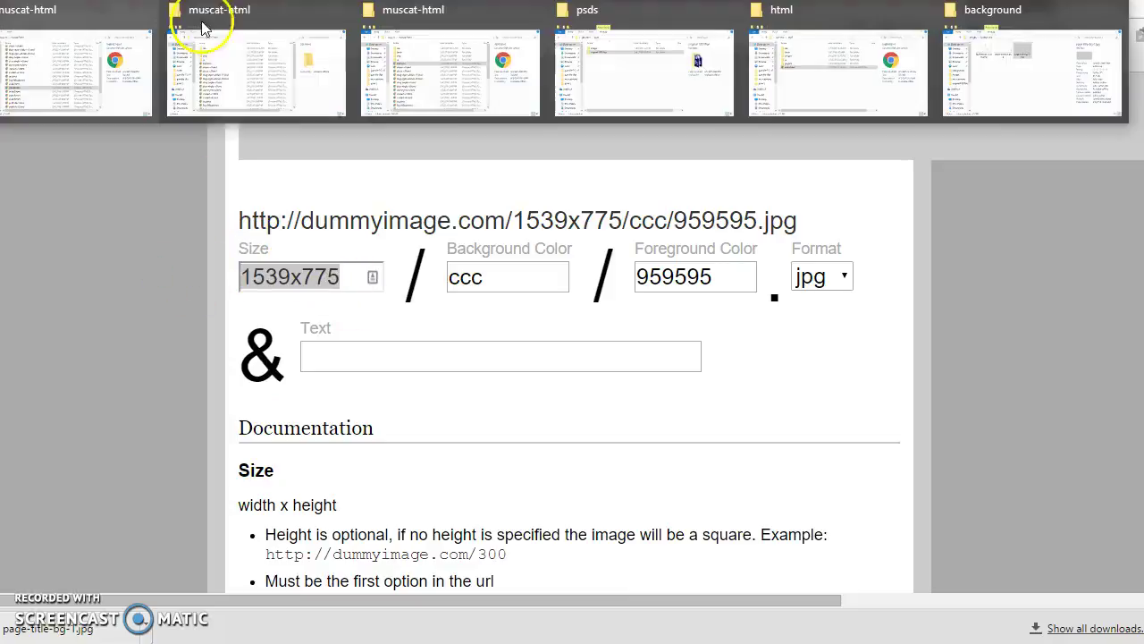
click(986, 100)
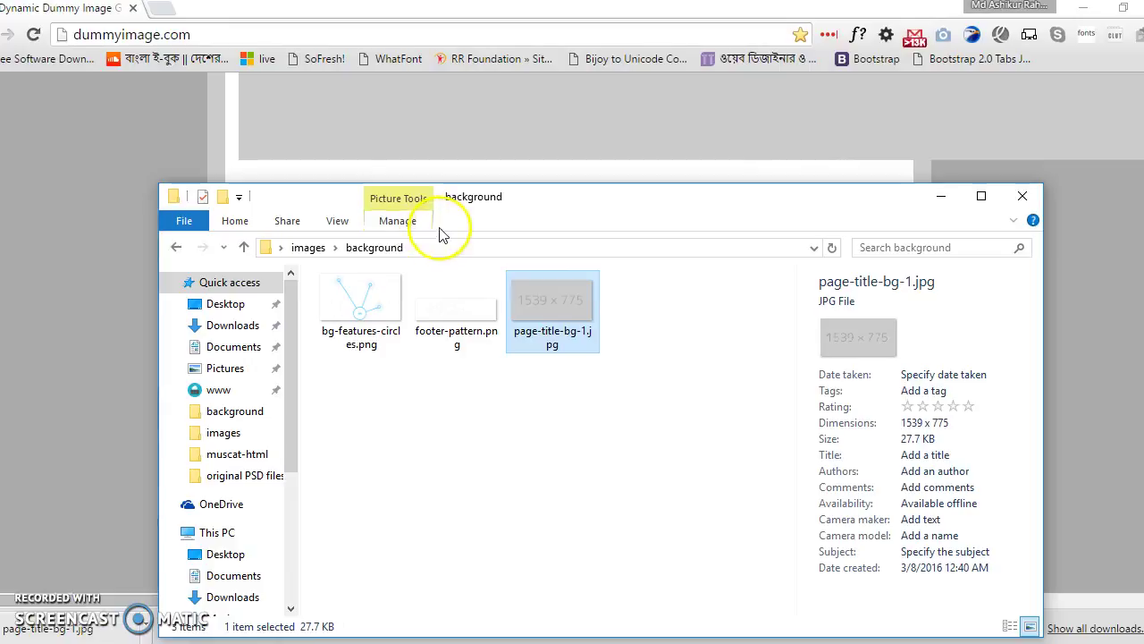
click(309, 248)
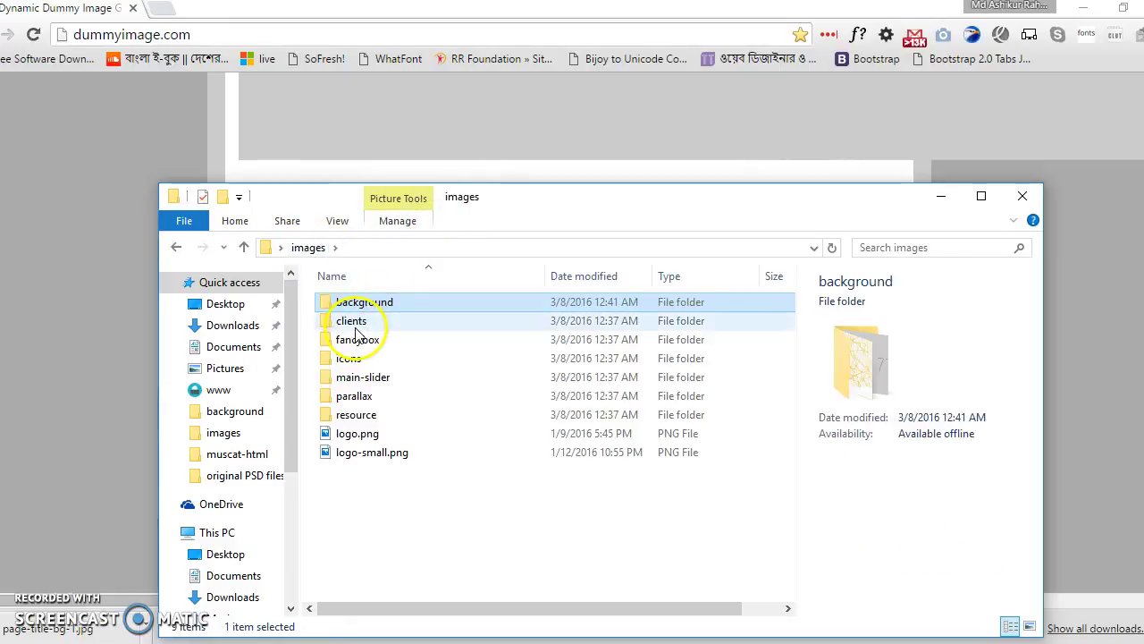
double_click(357, 319)
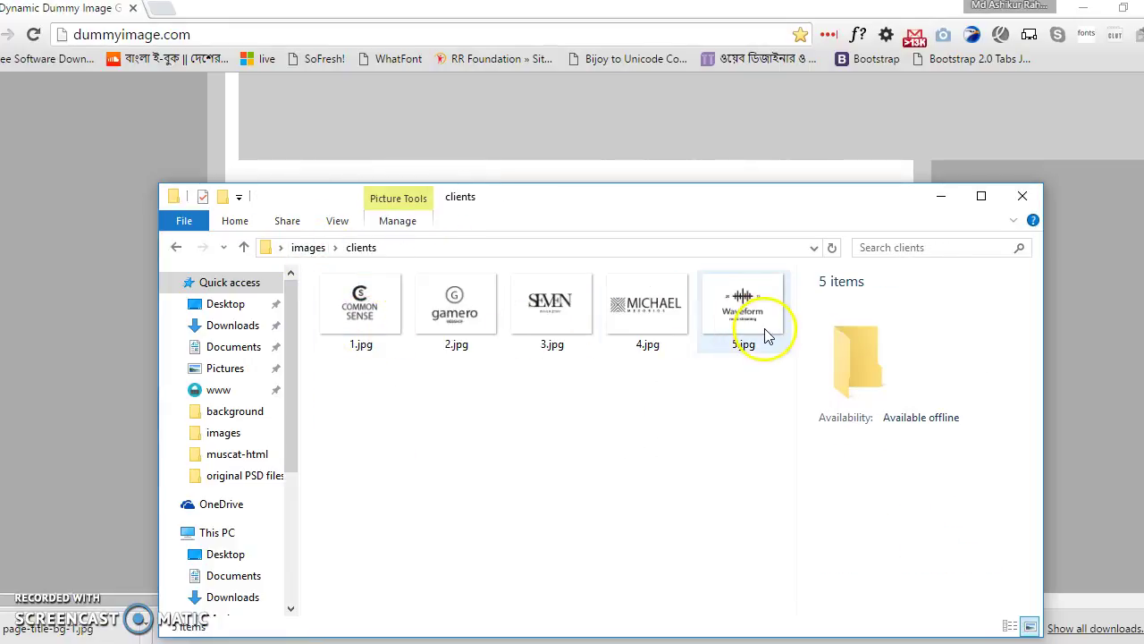
click(763, 329)
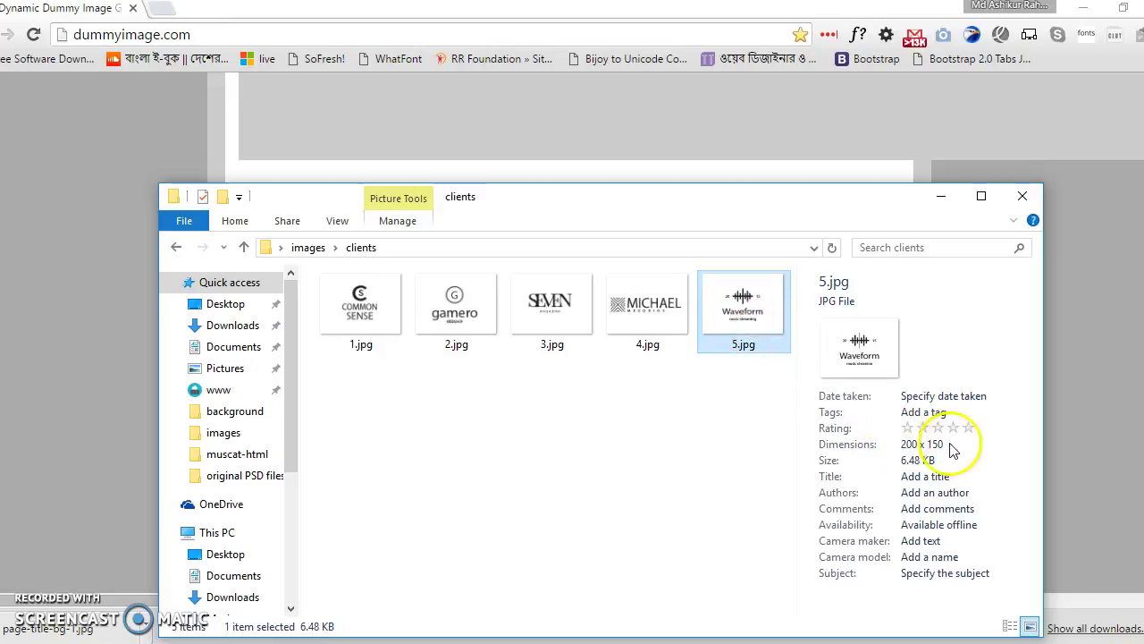
key(alt+Tab)
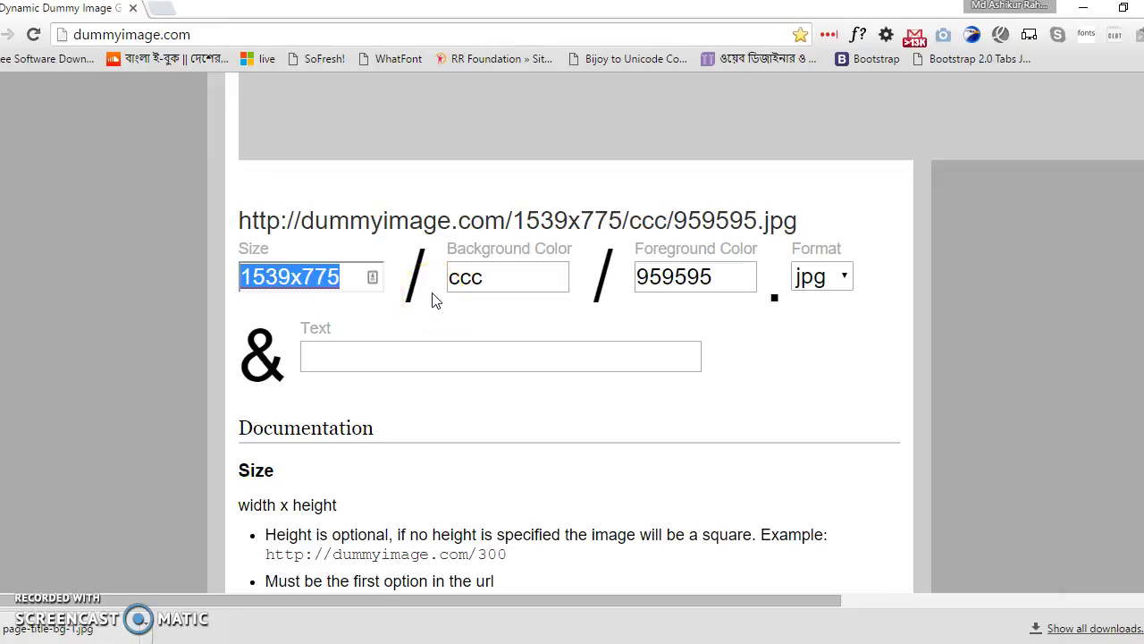
Change the size to 200x150, giving the URL dummyimage.com/200x150/ccc/959595.jpg
text(200x150)
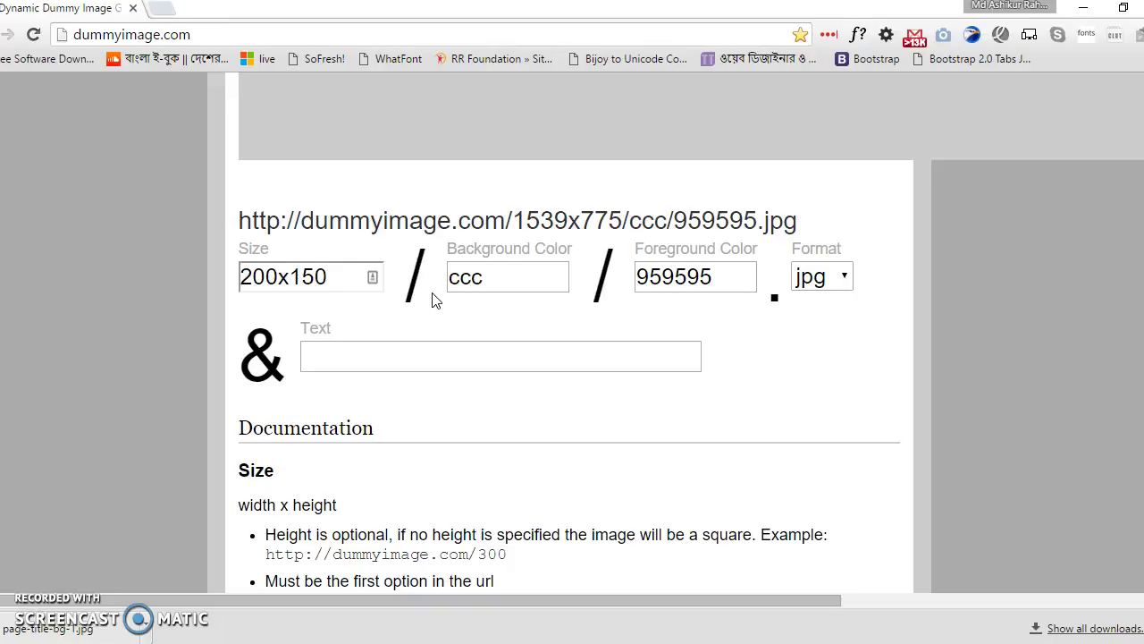
scroll(269, 312, up, 3)
click(93, 320)
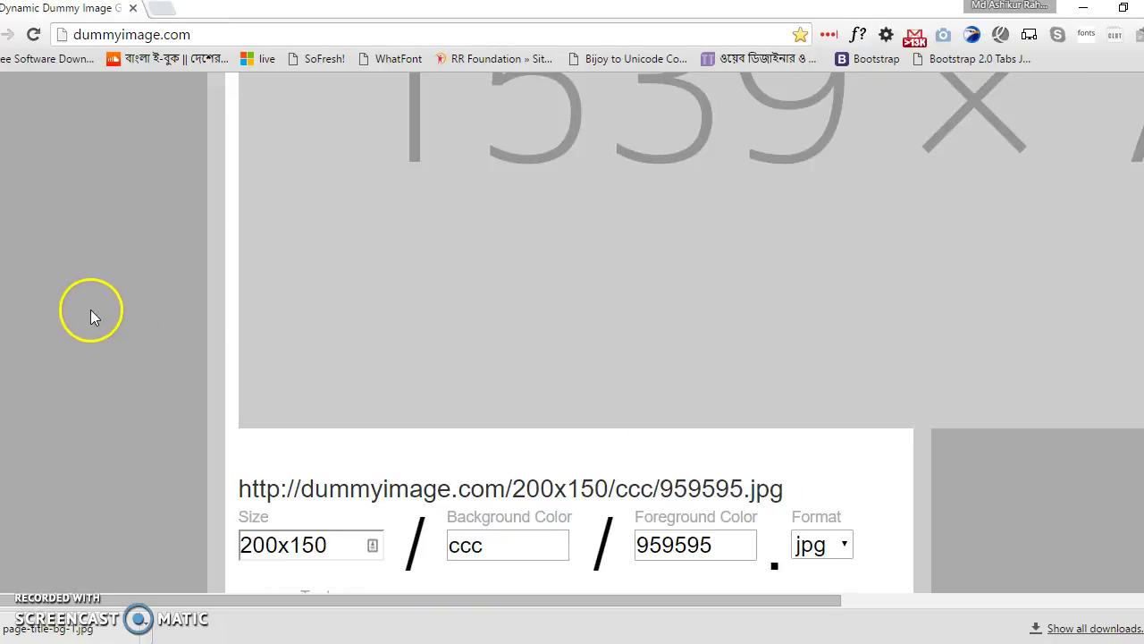
scroll(115, 304, down, 1)
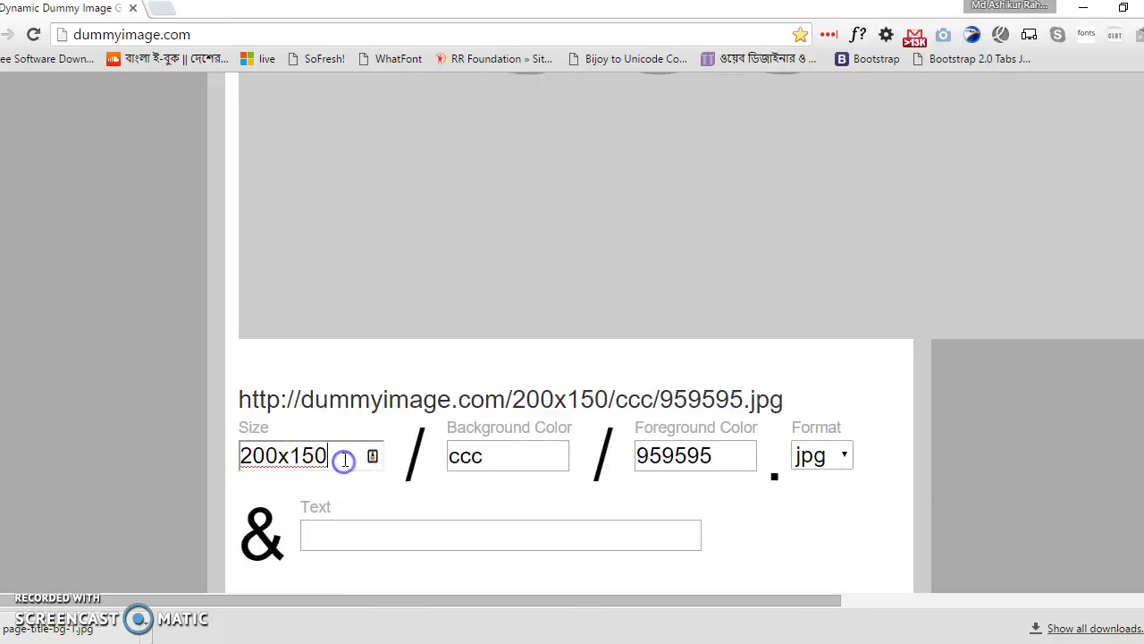
scroll(344, 464, up, 7)
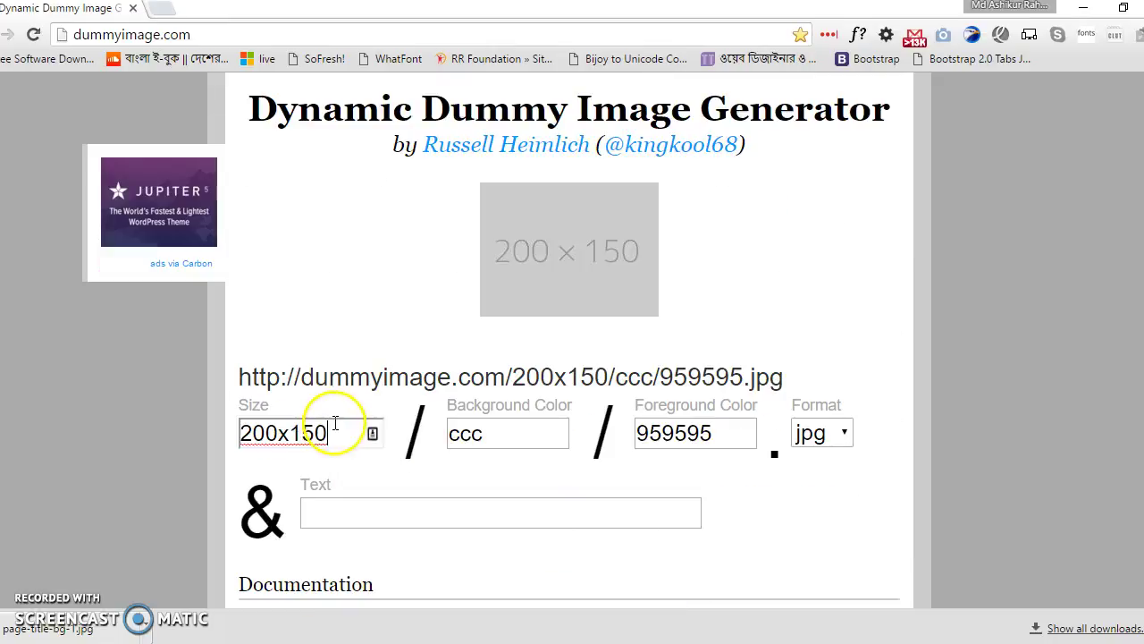